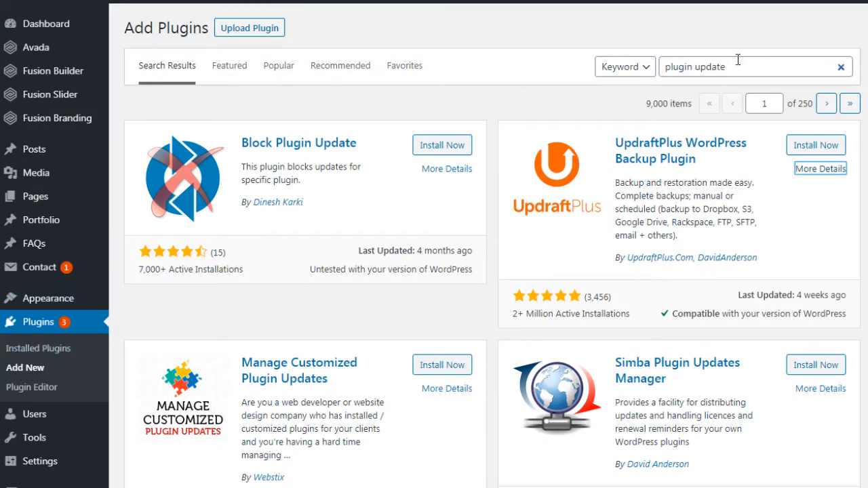
Clear the plugin search and search the plugin directory again for "plugin update"
{"action": "left_click_drag", "start_coordinate": [750, 68], "coordinate": [662, 68]}
{"action": "key", "text": "ctrl+c"}
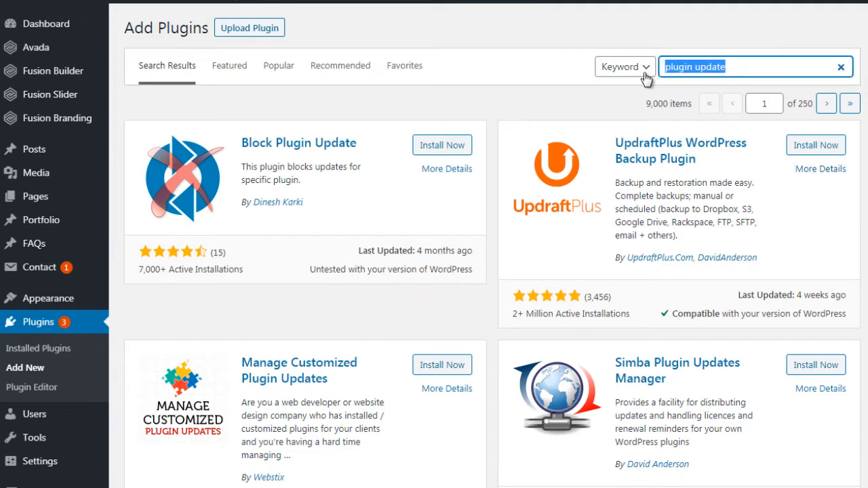
{"action": "key", "text": "BackSpace"}
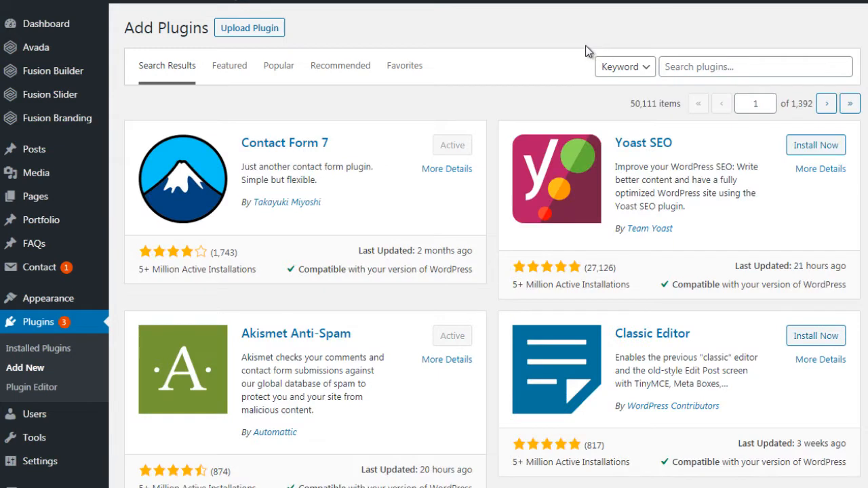
{"action": "left_click", "coordinate": [707, 67]}
{"action": "key", "text": "ctrl+v"}
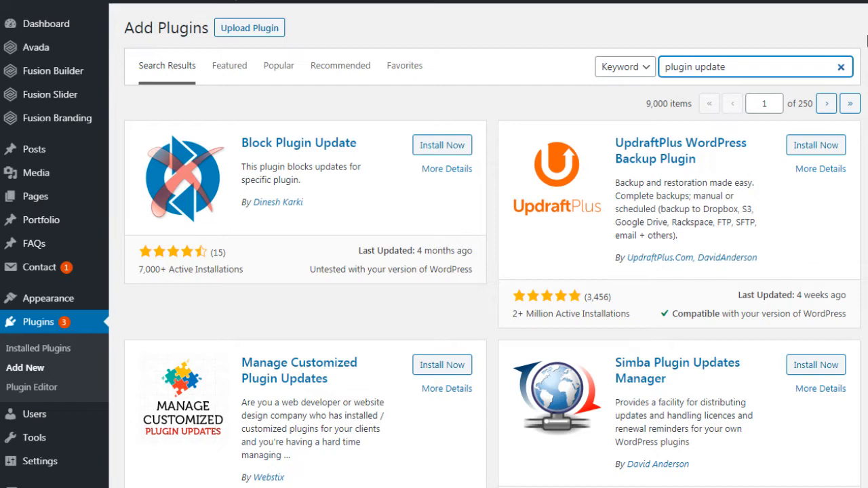
Review the plugin search results and check the last update date in the Block Plugin Update details
{"action": "scroll", "coordinate": [600, 193], "scroll_direction": "down", "scroll_amount": 4}
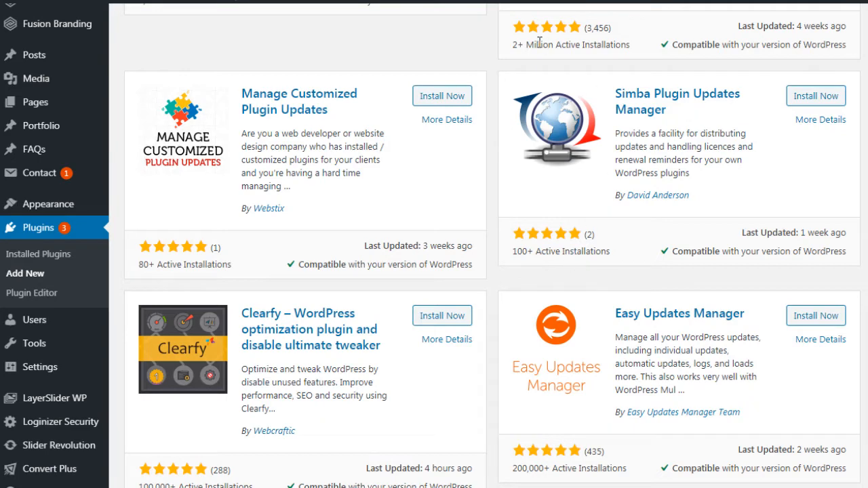
{"action": "scroll", "coordinate": [522, 102], "scroll_direction": "up", "scroll_amount": 4}
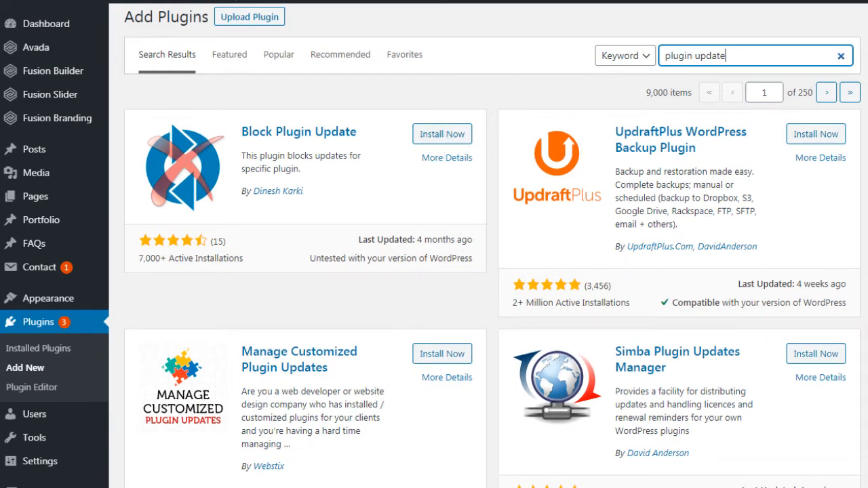
{"action": "scroll", "coordinate": [492, 244], "scroll_direction": "down", "scroll_amount": 5}
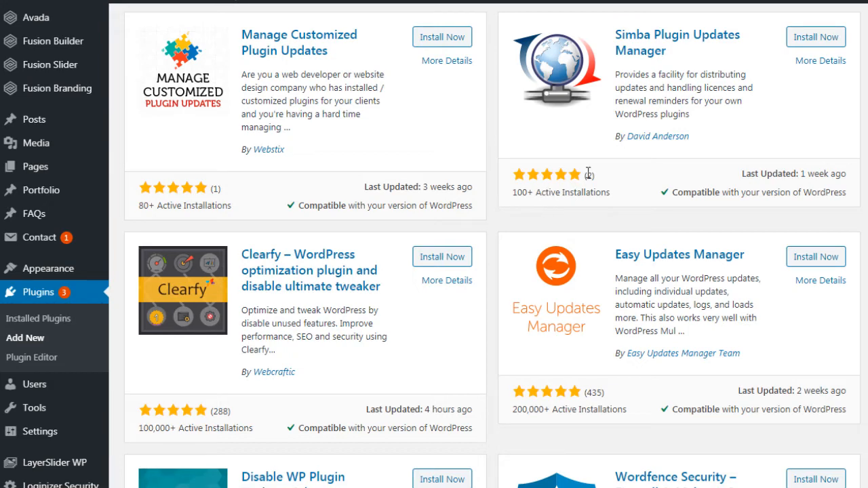
{"action": "scroll", "coordinate": [434, 244], "scroll_direction": "down", "scroll_amount": 6}
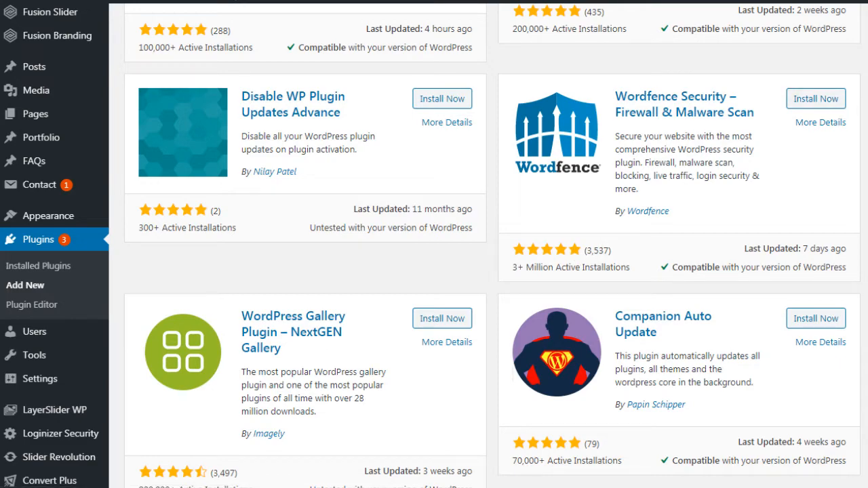
{"action": "scroll", "coordinate": [831, 132], "scroll_direction": "up", "scroll_amount": 7}
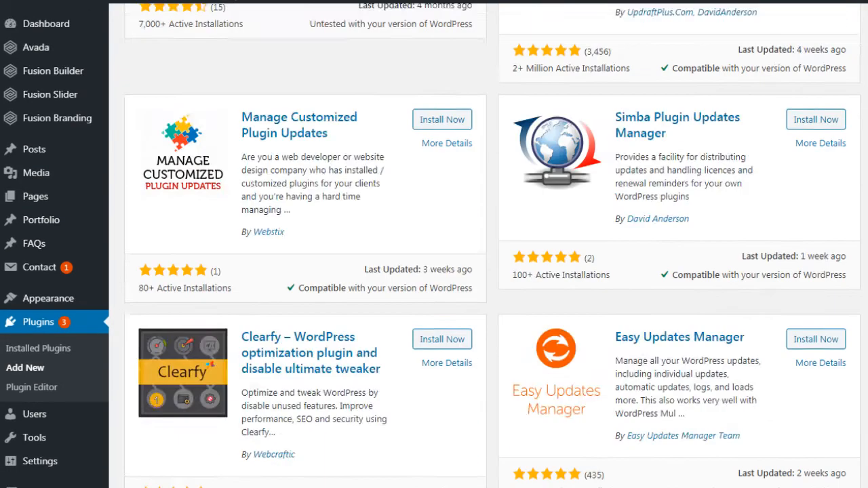
{"action": "scroll", "coordinate": [492, 271], "scroll_direction": "up", "scroll_amount": 4}
{"action": "left_click", "coordinate": [458, 169]}
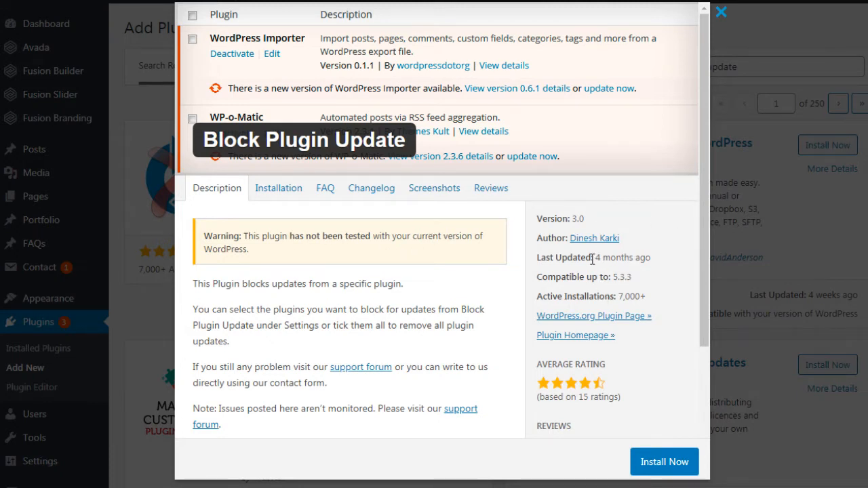
{"action": "left_click_drag", "start_coordinate": [536, 257], "coordinate": [674, 258]}
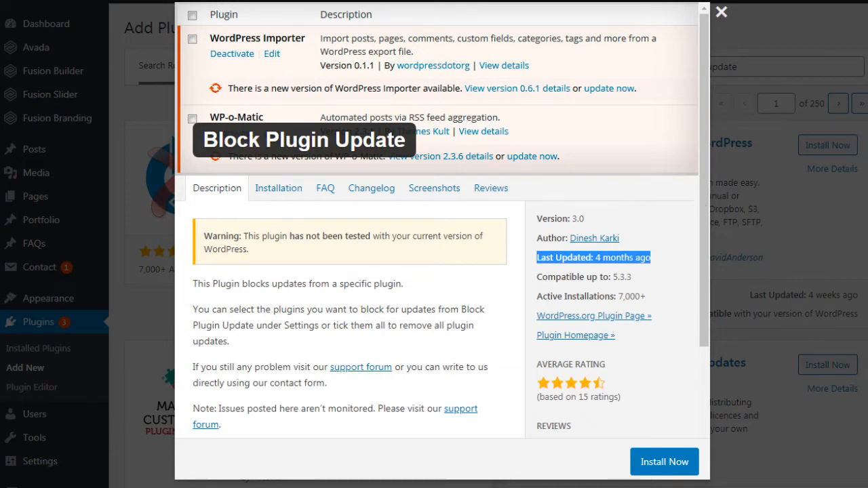
{"action": "left_click", "coordinate": [721, 13]}
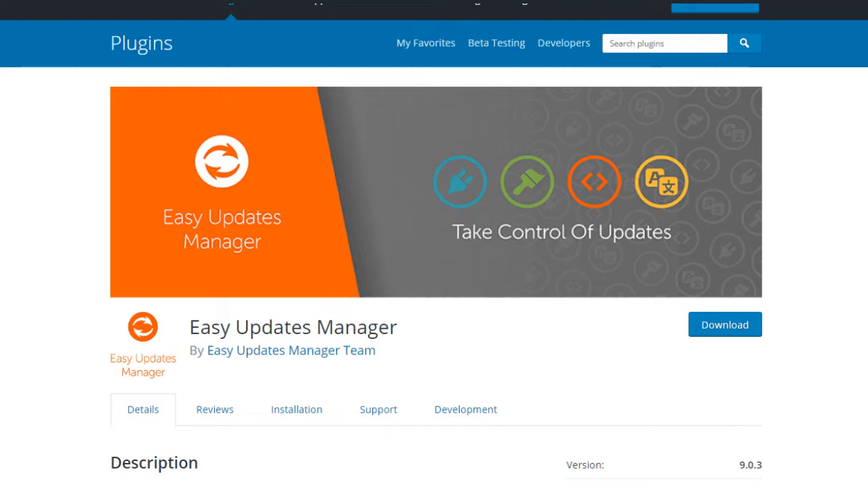
Examine the Easy Updates Manager plugin page on WordPress.org for its description, version and last update date
{"action": "scroll", "coordinate": [434, 244], "scroll_direction": "down", "scroll_amount": 2}
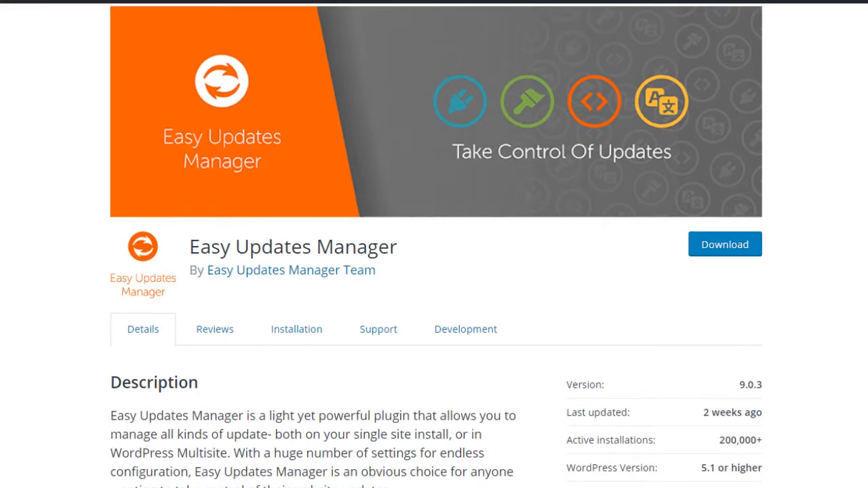
{"action": "scroll", "coordinate": [434, 244], "scroll_direction": "down", "scroll_amount": 3}
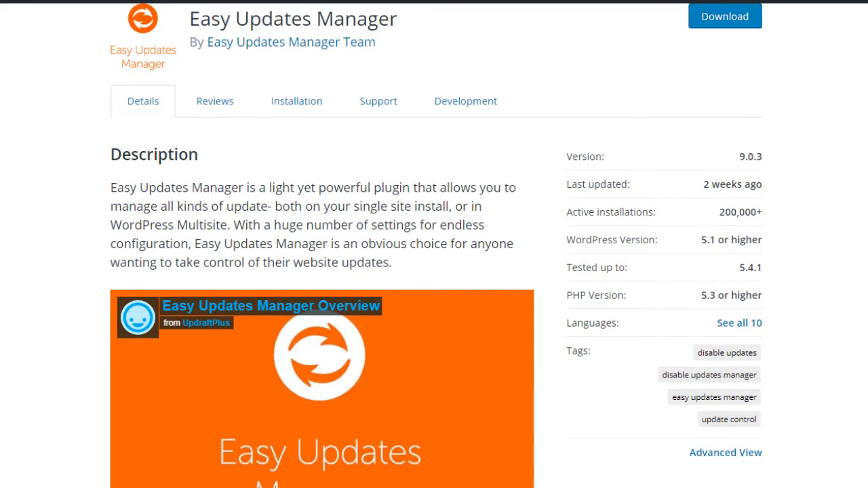
{"action": "scroll", "coordinate": [434, 244], "scroll_direction": "down", "scroll_amount": 2}
{"action": "scroll", "coordinate": [434, 244], "scroll_direction": "up", "scroll_amount": 1}
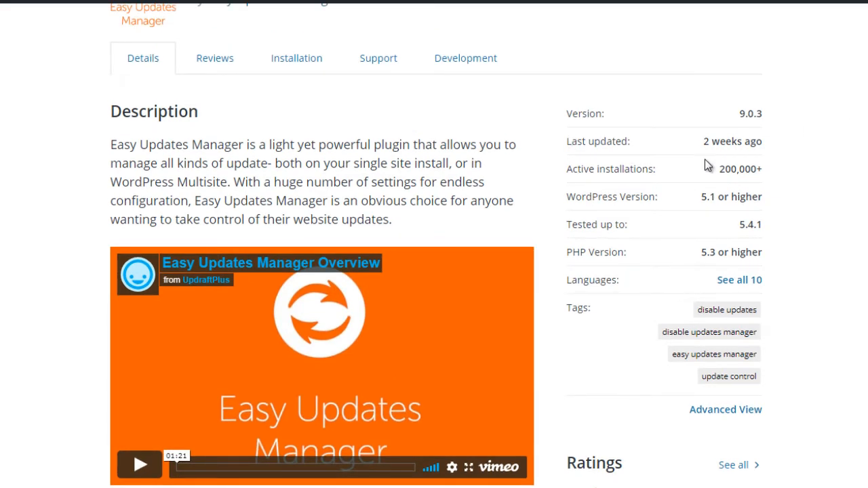
{"action": "mouse_move", "coordinate": [773, 148]}
{"action": "left_mouse_down"}
{"action": "mouse_move", "coordinate": [706, 141]}
{"action": "mouse_move", "coordinate": [763, 145]}
{"action": "left_mouse_up"}
{"action": "left_click", "coordinate": [763, 142]}
{"action": "scroll", "coordinate": [436, 246], "scroll_direction": "up", "scroll_amount": 1}
{"action": "scroll", "coordinate": [436, 245], "scroll_direction": "up", "scroll_amount": 1}
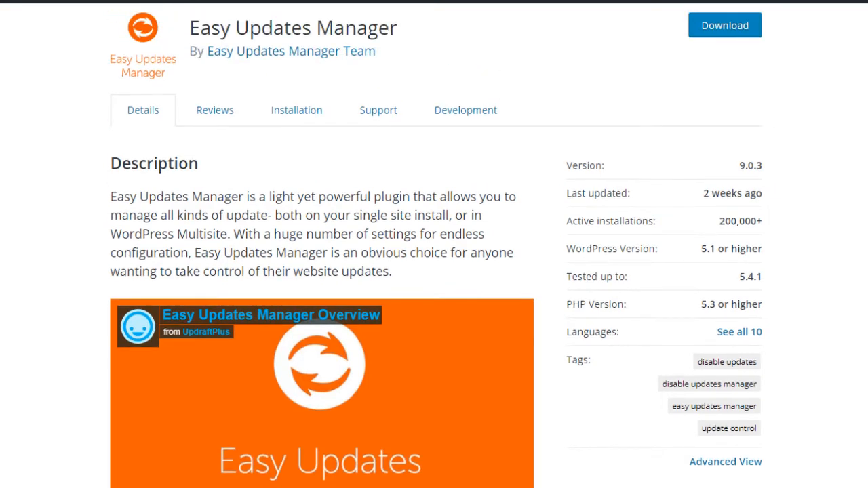
Read through the Easy Updates Manager free and premium features, ratings, FAQ and compatibility information
{"action": "scroll", "coordinate": [436, 245], "scroll_direction": "down", "scroll_amount": 6}
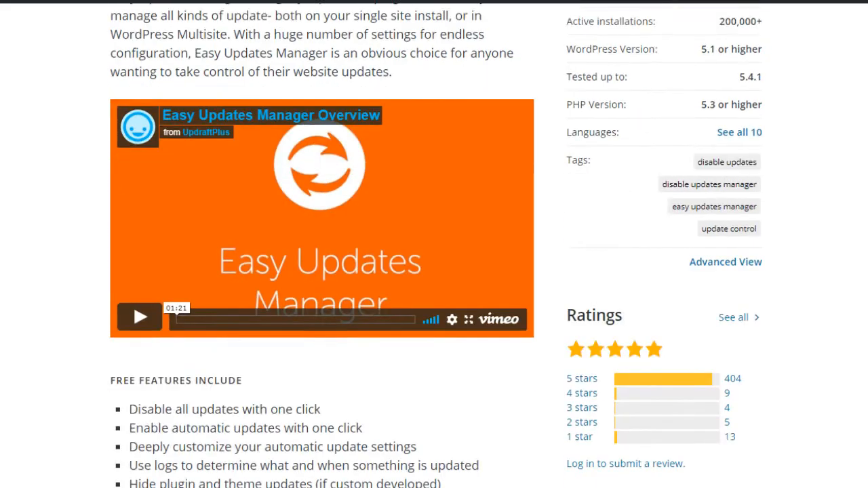
{"action": "scroll", "coordinate": [436, 245], "scroll_direction": "down", "scroll_amount": 2}
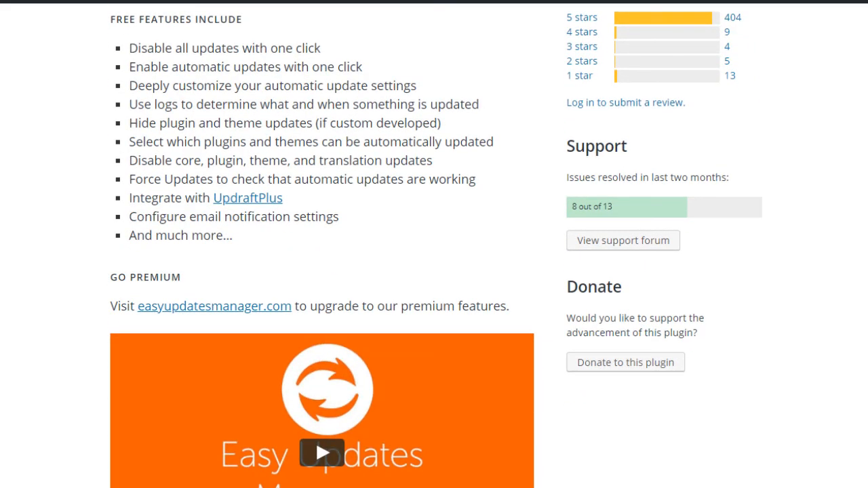
{"action": "scroll", "coordinate": [437, 245], "scroll_direction": "down", "scroll_amount": 9}
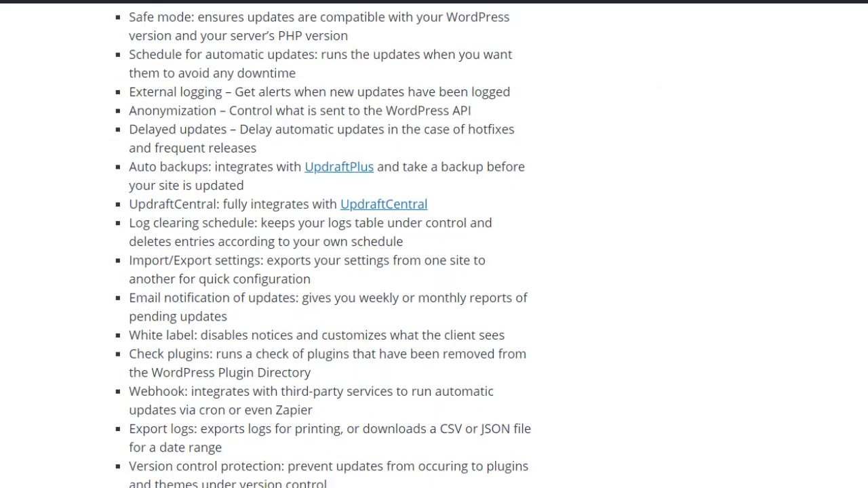
{"action": "scroll", "coordinate": [436, 246], "scroll_direction": "up", "scroll_amount": 2}
{"action": "scroll", "coordinate": [437, 245], "scroll_direction": "down", "scroll_amount": 14}
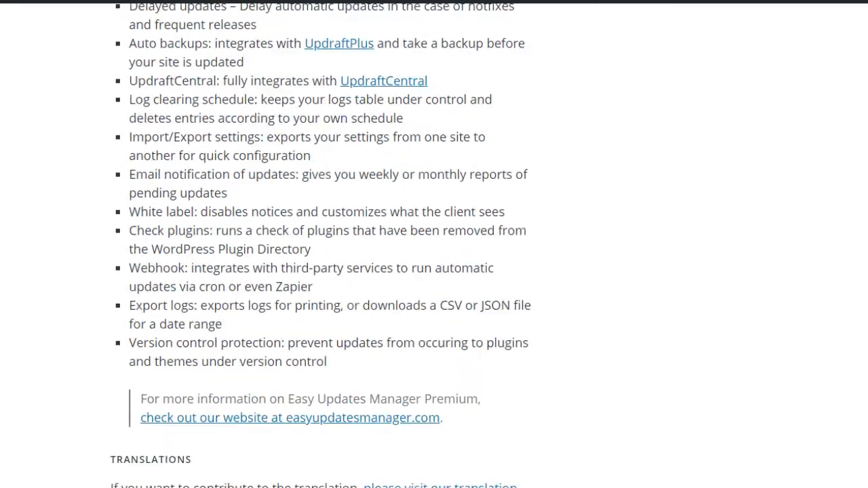
{"action": "scroll", "coordinate": [436, 245], "scroll_direction": "down", "scroll_amount": 5}
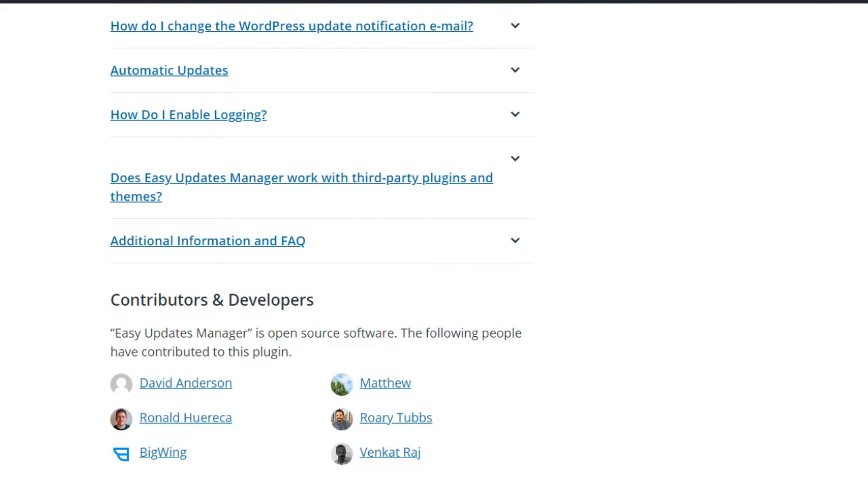
{"action": "scroll", "coordinate": [436, 246], "scroll_direction": "up", "scroll_amount": 18}
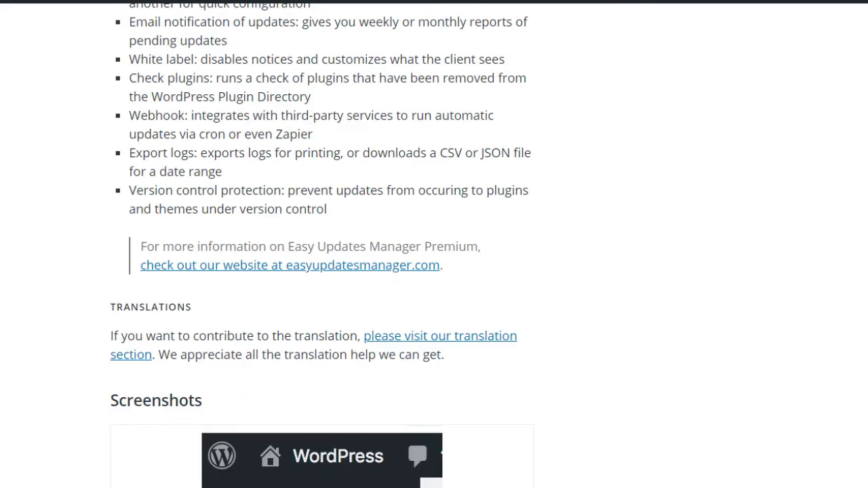
{"action": "scroll", "coordinate": [436, 246], "scroll_direction": "up", "scroll_amount": 10}
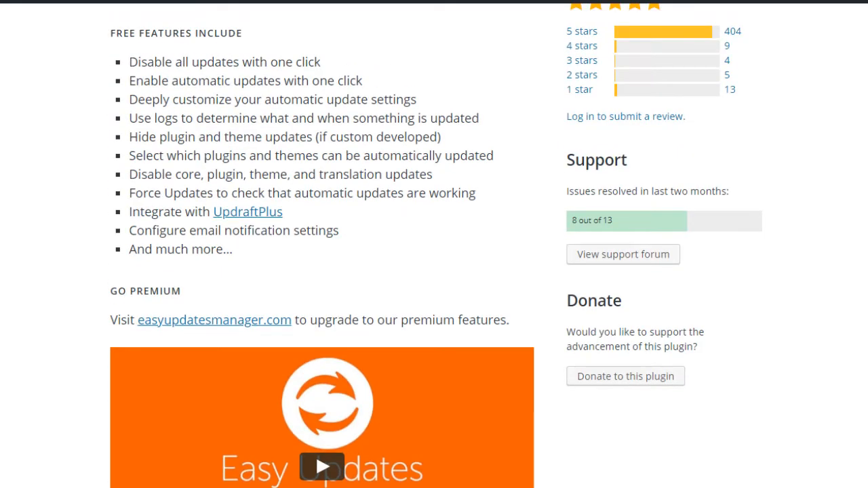
{"action": "scroll", "coordinate": [437, 246], "scroll_direction": "up", "scroll_amount": 5}
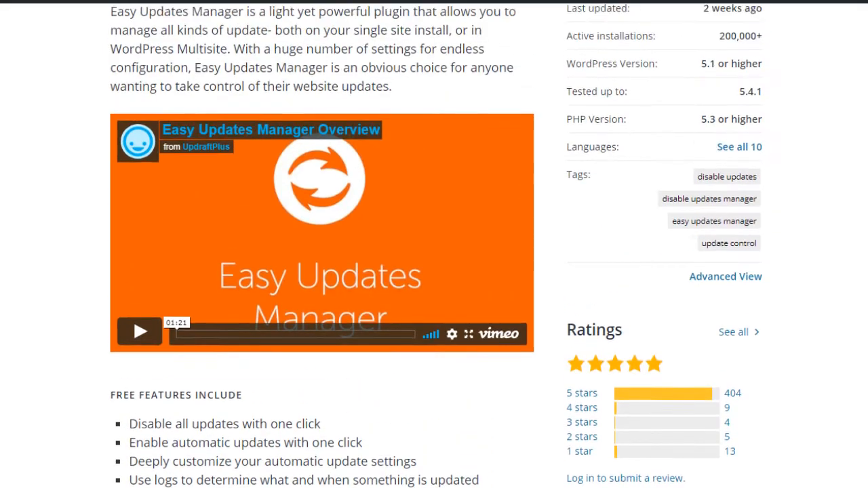
{"action": "scroll", "coordinate": [436, 246], "scroll_direction": "up", "scroll_amount": 1}
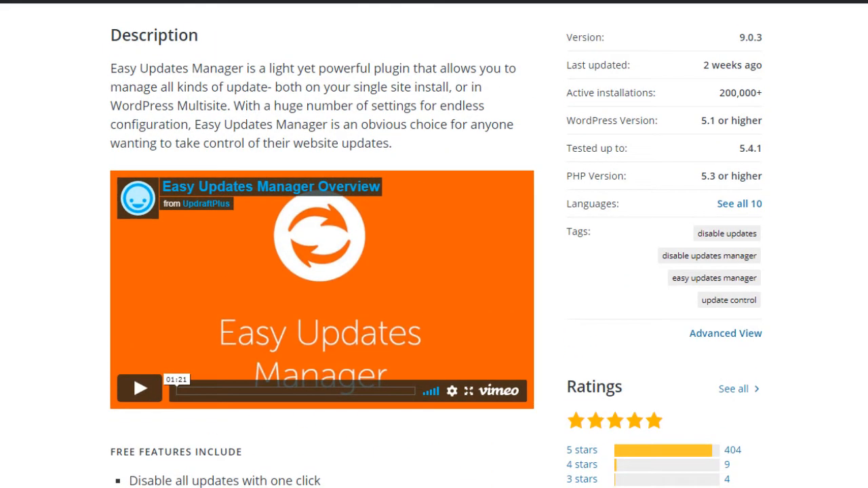
{"action": "scroll", "coordinate": [436, 246], "scroll_direction": "down", "scroll_amount": 1}
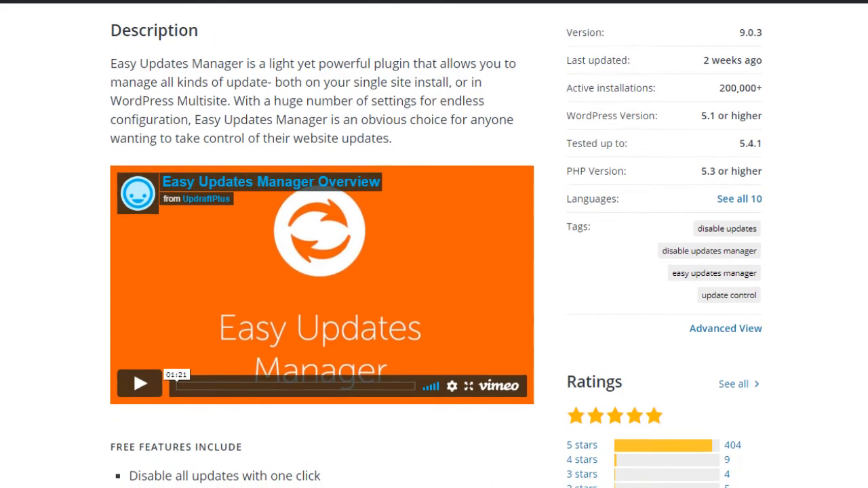
{"action": "scroll", "coordinate": [436, 245], "scroll_direction": "up", "scroll_amount": 2}
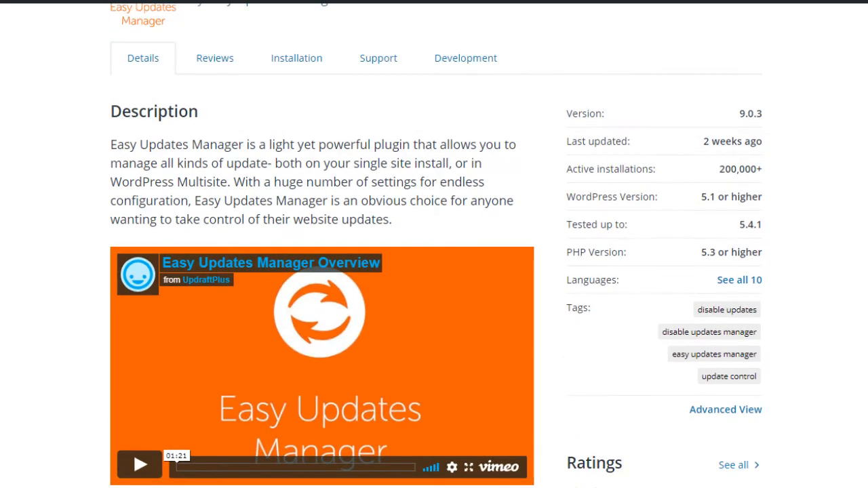
{"action": "scroll", "coordinate": [436, 246], "scroll_direction": "up", "scroll_amount": 2}
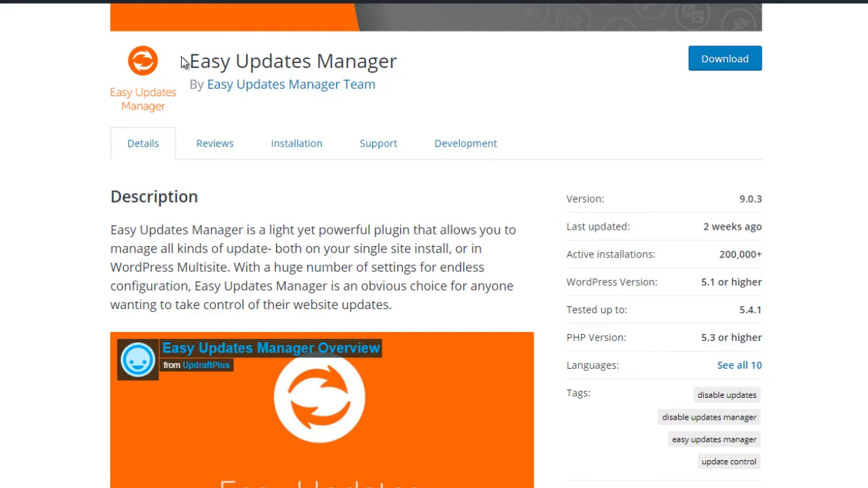
Copy the plugin's name from its WordPress.org page and search the site's Add Plugins directory for "Easy Updates Manager"
{"action": "left_click_drag", "start_coordinate": [194, 61], "coordinate": [409, 80]}
{"action": "key", "text": "ctrl+c"}
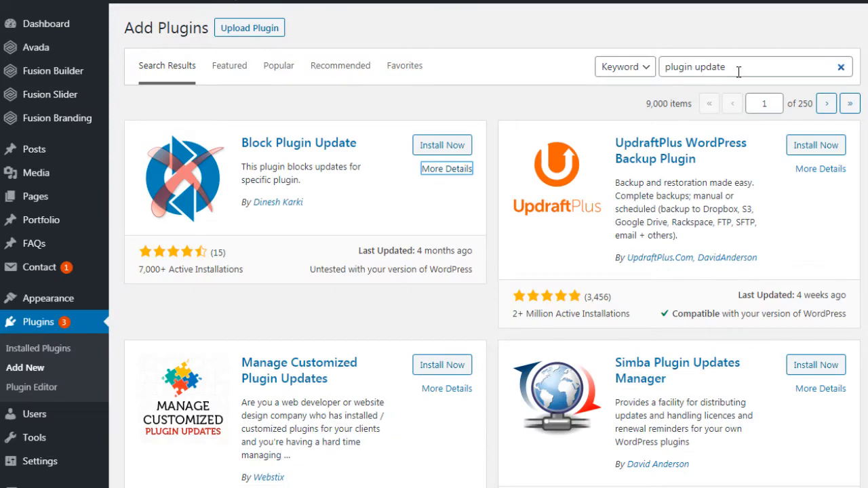
{"action": "left_click_drag", "start_coordinate": [738, 70], "coordinate": [645, 72]}
{"action": "key", "text": "ctrl+v"}
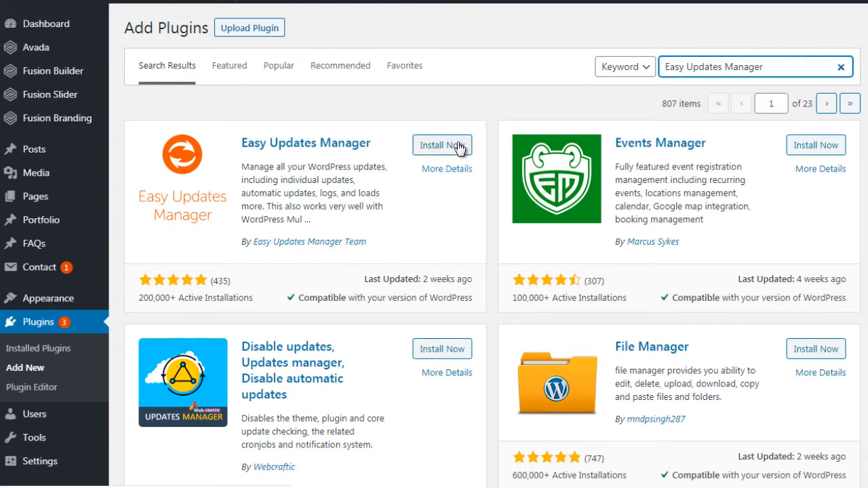
Install and activate the Easy Updates Manager plugin, and dismiss the notice about updating Avada's required plugins
{"action": "left_click", "coordinate": [490, 113]}
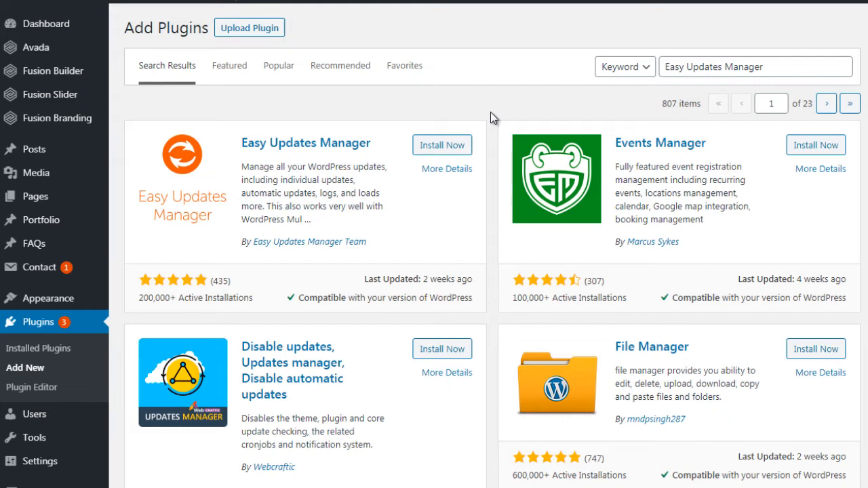
{"action": "left_click", "coordinate": [448, 146]}
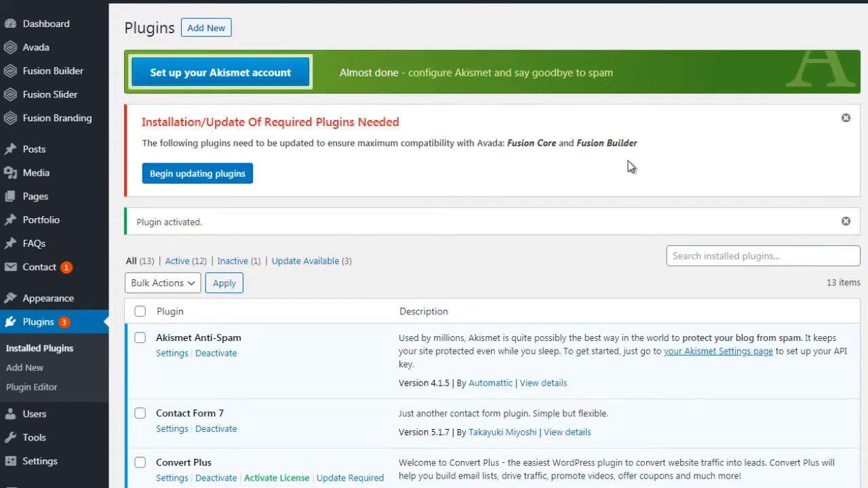
{"action": "left_click", "coordinate": [846, 118]}
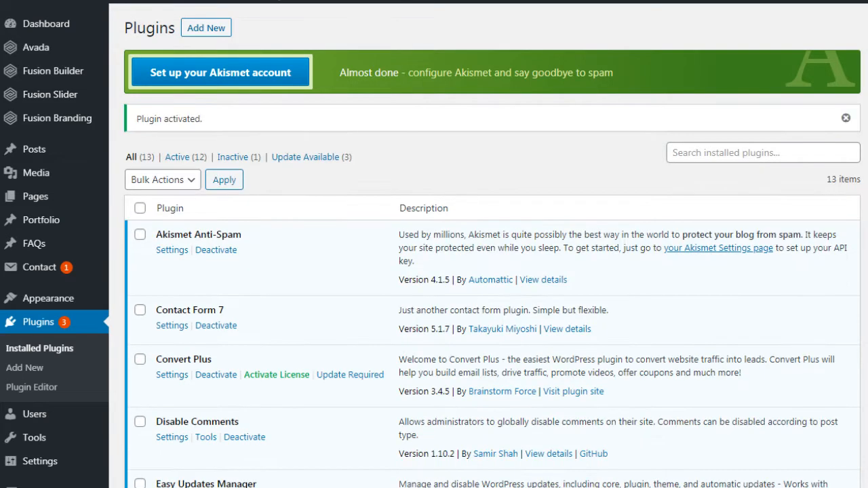
Open the Easy Updates Manager configuration from the installed plugins list, and dismiss the Avada required-plugins and thank-you notices
{"action": "scroll", "coordinate": [492, 244], "scroll_direction": "down", "scroll_amount": 4}
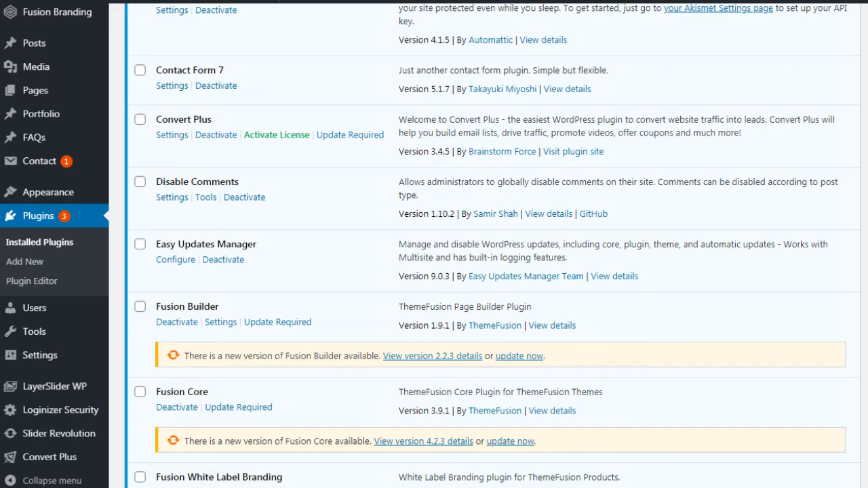
{"action": "mouse_move", "coordinate": [75, 363]}
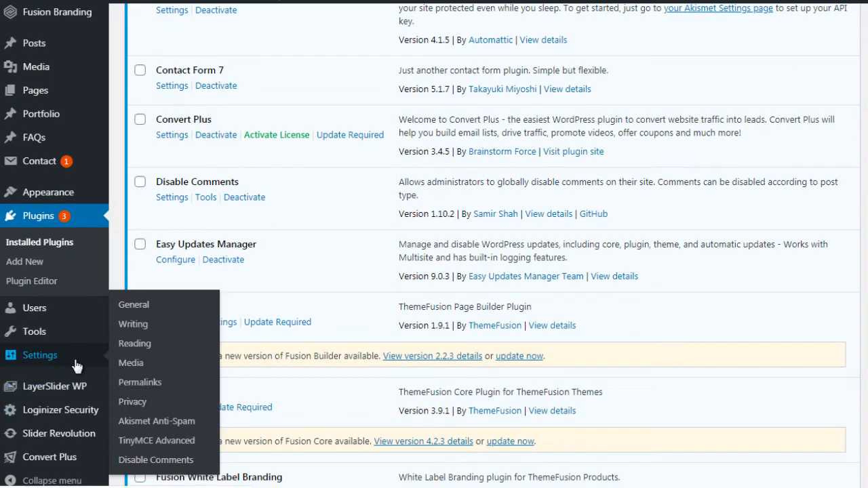
{"action": "mouse_move", "coordinate": [76, 336]}
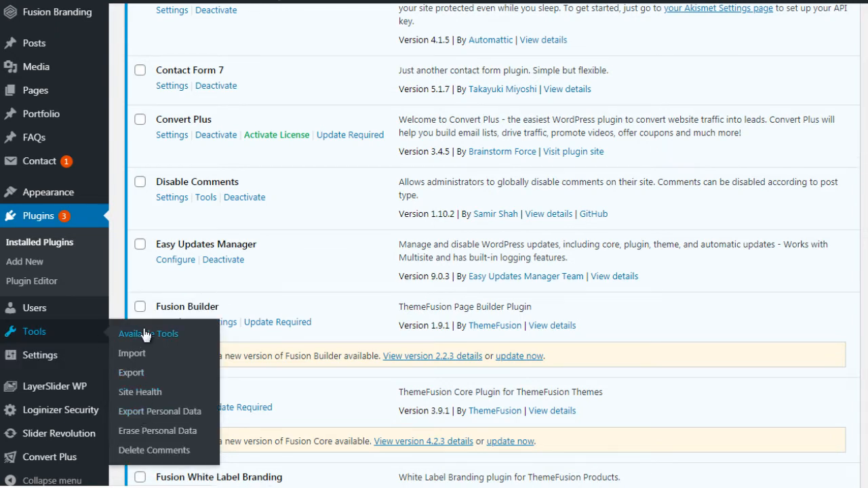
{"action": "left_click", "coordinate": [178, 261]}
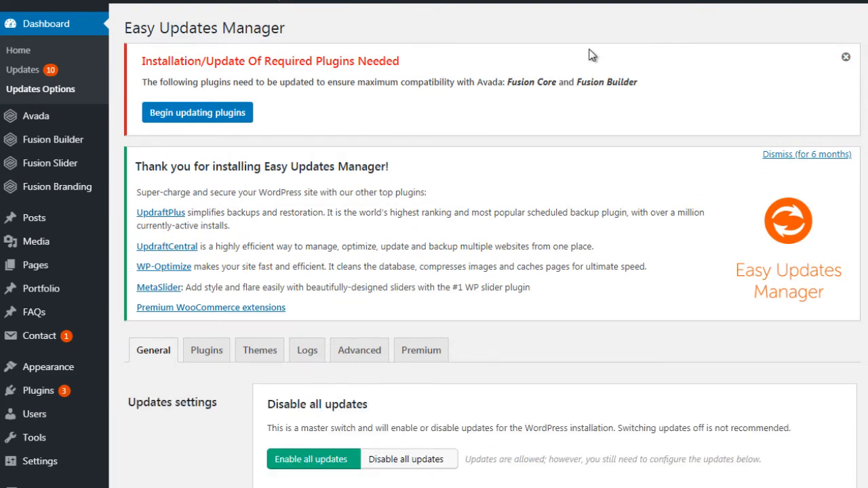
{"action": "left_click", "coordinate": [846, 57]}
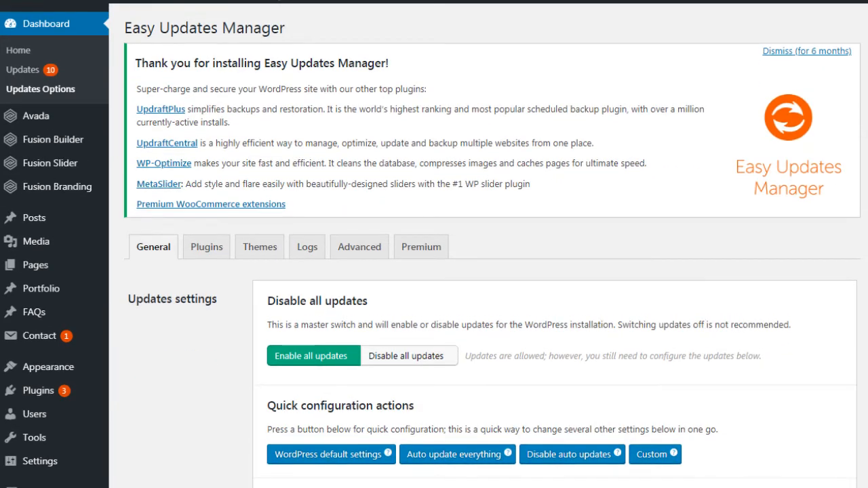
{"action": "scroll", "coordinate": [492, 245], "scroll_direction": "down", "scroll_amount": 1}
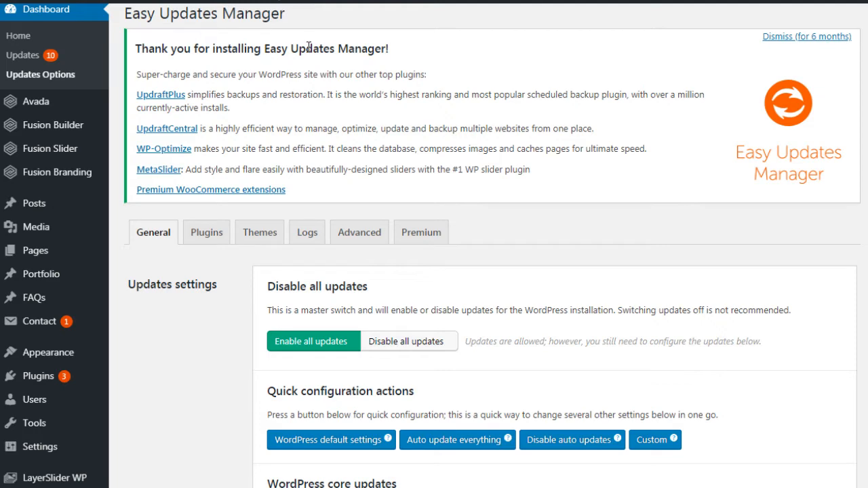
{"action": "left_click", "coordinate": [798, 39]}
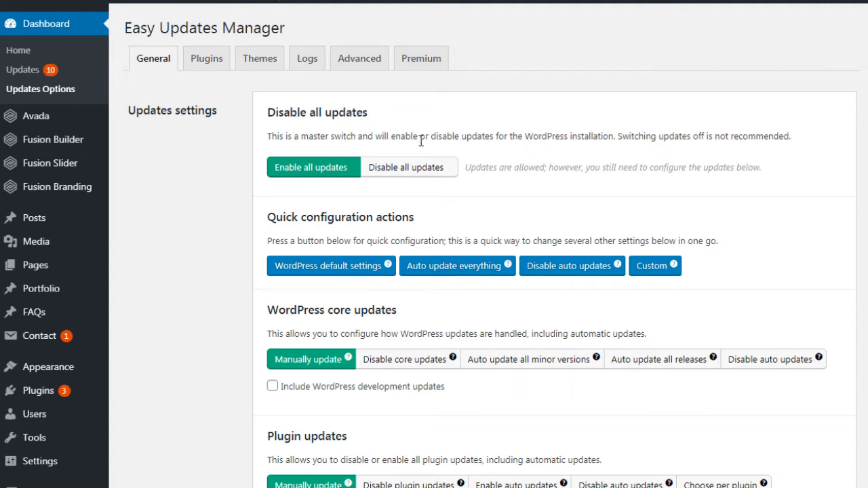
Switch the master update setting to disable all updates, and set it back to enable all updates
{"action": "left_click", "coordinate": [317, 168]}
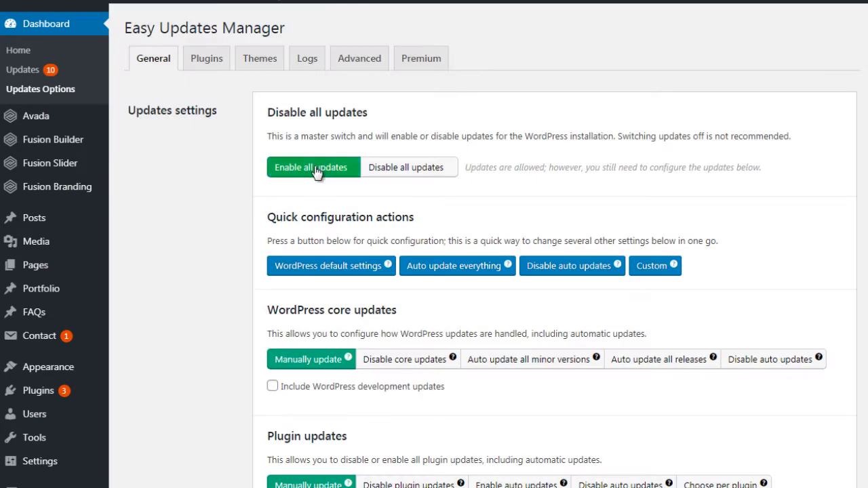
{"action": "left_click", "coordinate": [398, 166]}
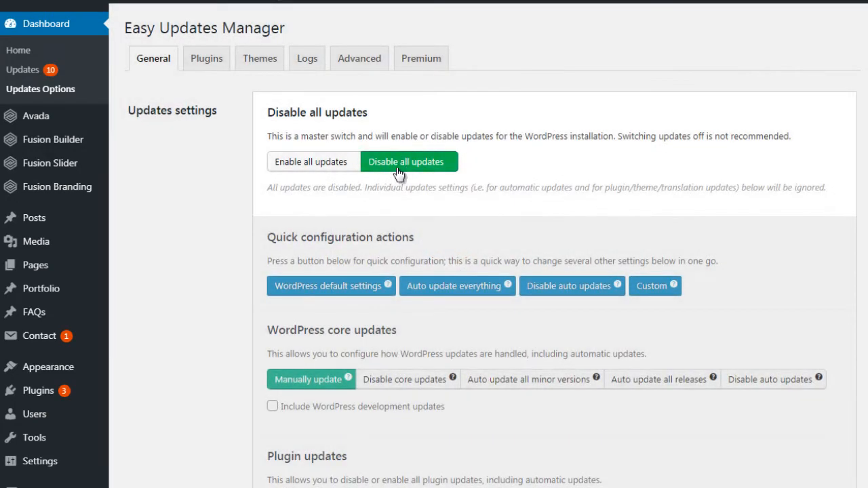
{"action": "left_click", "coordinate": [324, 166]}
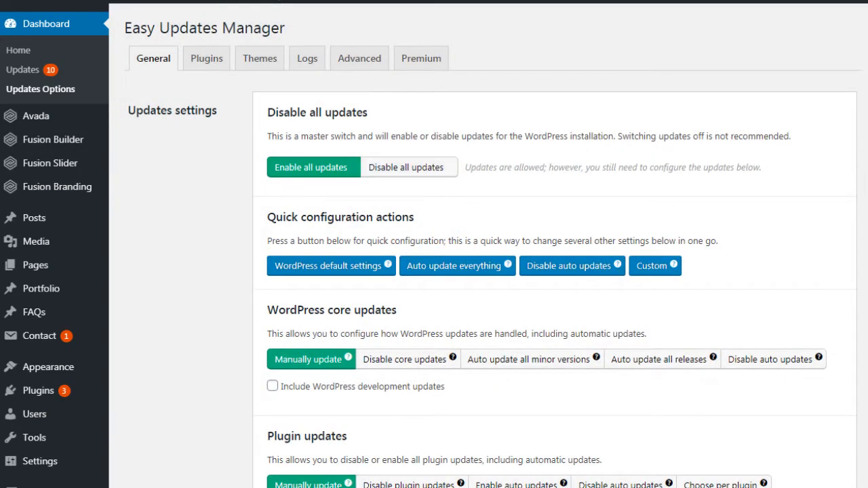
Try the WordPress default settings quick configuration, and apply Auto update everything in its place
{"action": "scroll", "coordinate": [434, 272], "scroll_direction": "down", "scroll_amount": 3}
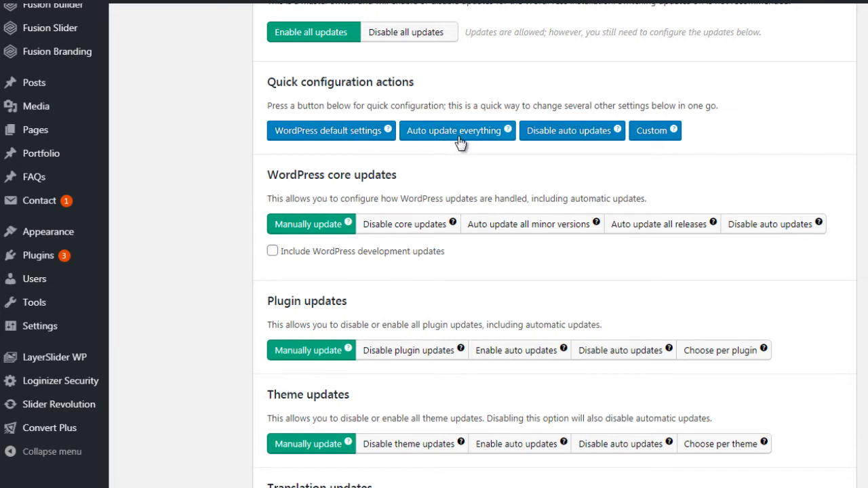
{"action": "left_click", "coordinate": [341, 133]}
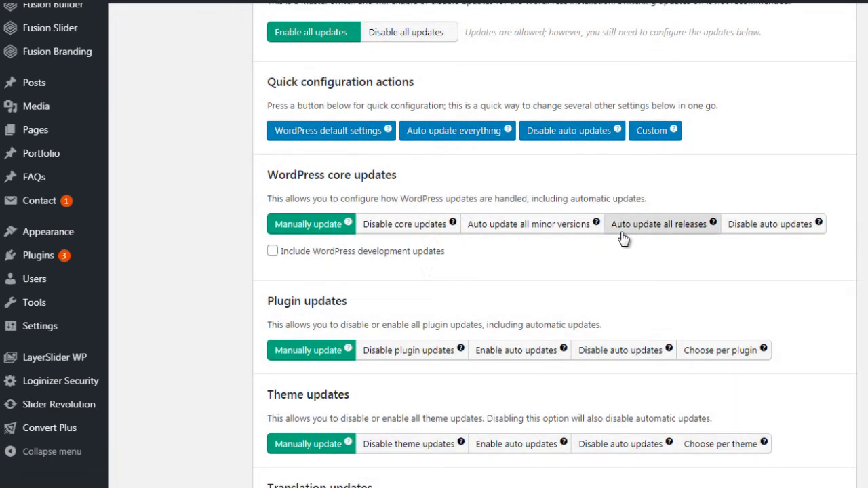
{"action": "mouse_move", "coordinate": [389, 138]}
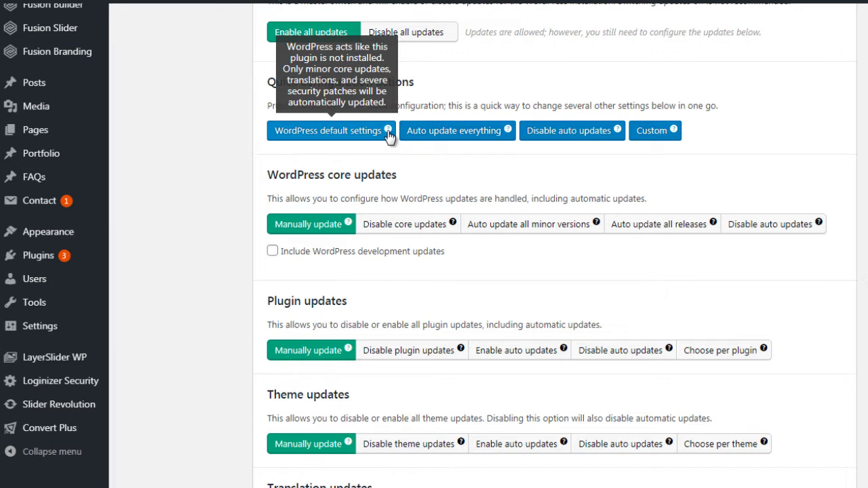
{"action": "left_click", "coordinate": [461, 141]}
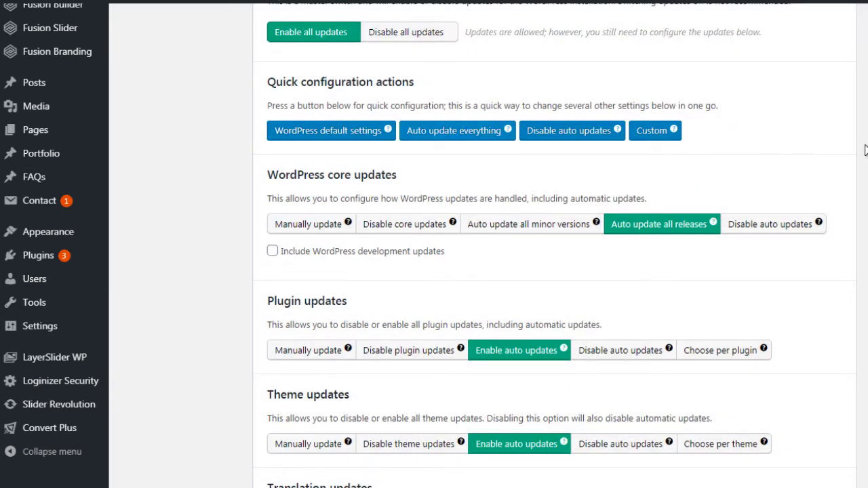
Set translation updates to Disable auto updates, and look over the notification e-mail settings
{"action": "scroll", "coordinate": [293, 164], "scroll_direction": "down", "scroll_amount": 1}
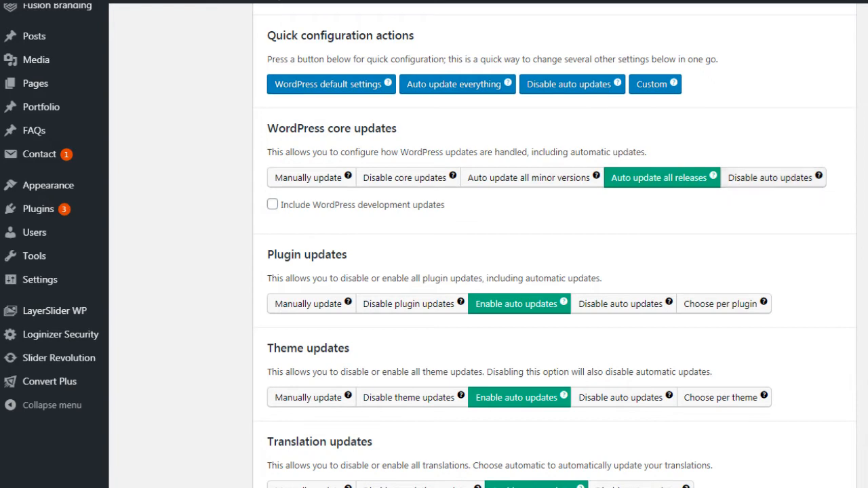
{"action": "scroll", "coordinate": [435, 244], "scroll_direction": "down", "scroll_amount": 2}
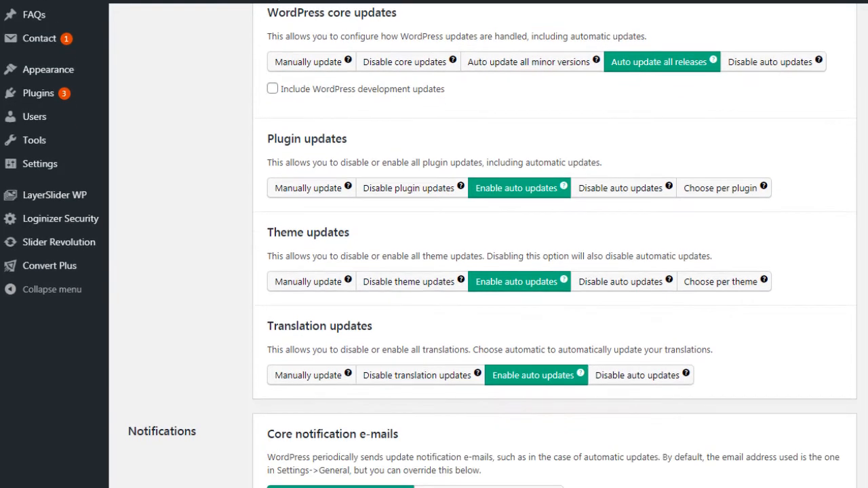
{"action": "scroll", "coordinate": [366, 78], "scroll_direction": "down", "scroll_amount": 1}
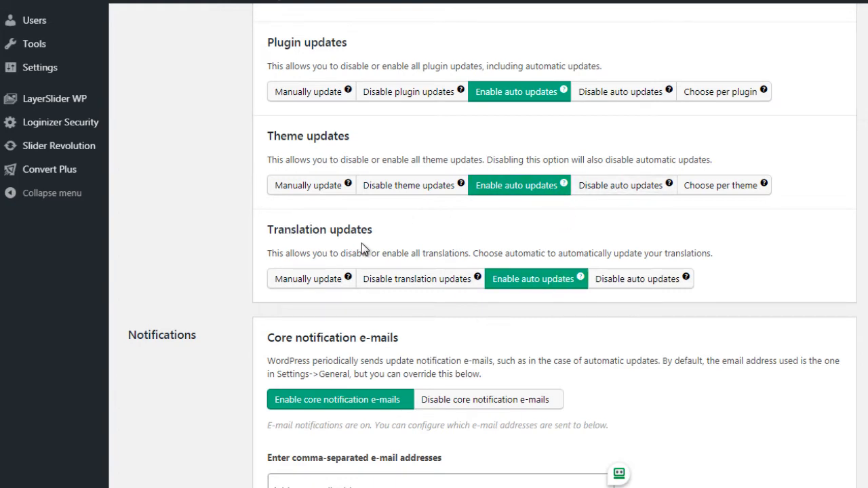
{"action": "left_click", "coordinate": [615, 279]}
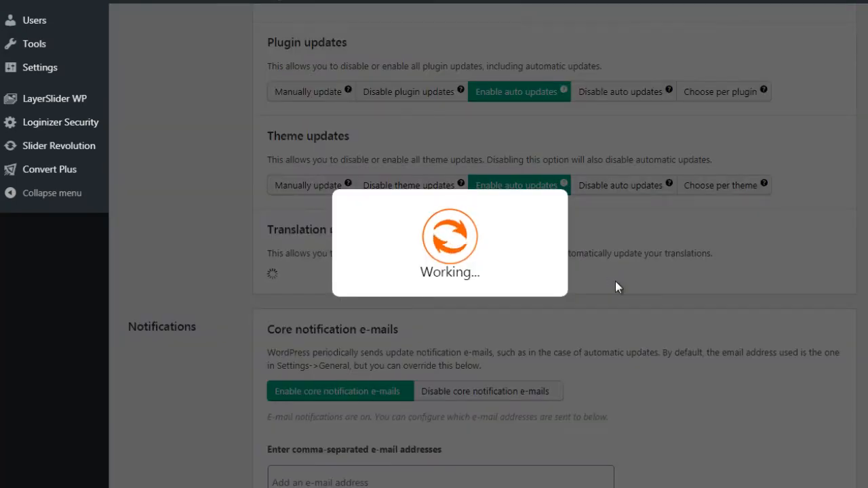
{"action": "scroll", "coordinate": [746, 279], "scroll_direction": "down", "scroll_amount": 3}
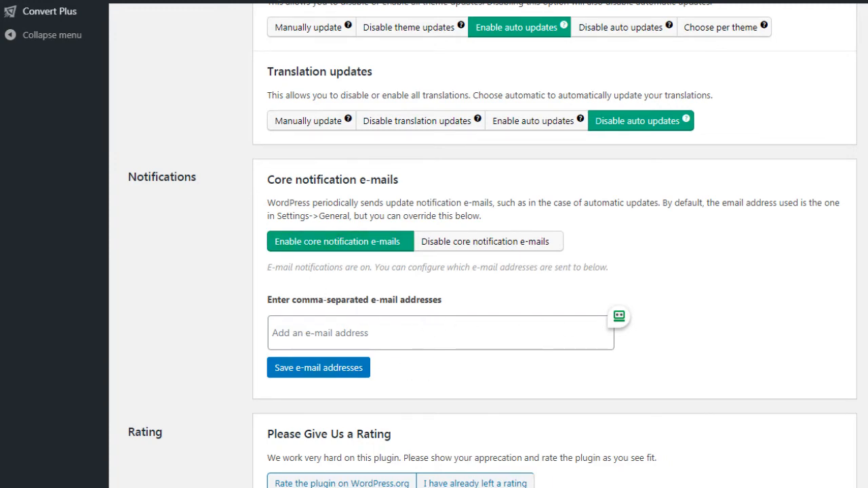
{"action": "scroll", "coordinate": [851, 248], "scroll_direction": "down", "scroll_amount": 2}
{"action": "scroll", "coordinate": [435, 245], "scroll_direction": "up", "scroll_amount": 10}
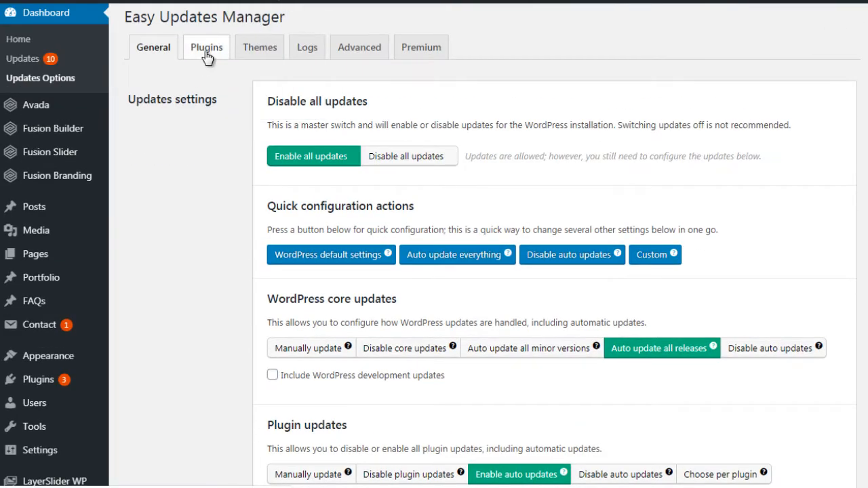
In the per-plugin update options, block updates for Convert Plus and set them back to allowed
{"action": "left_click", "coordinate": [207, 51]}
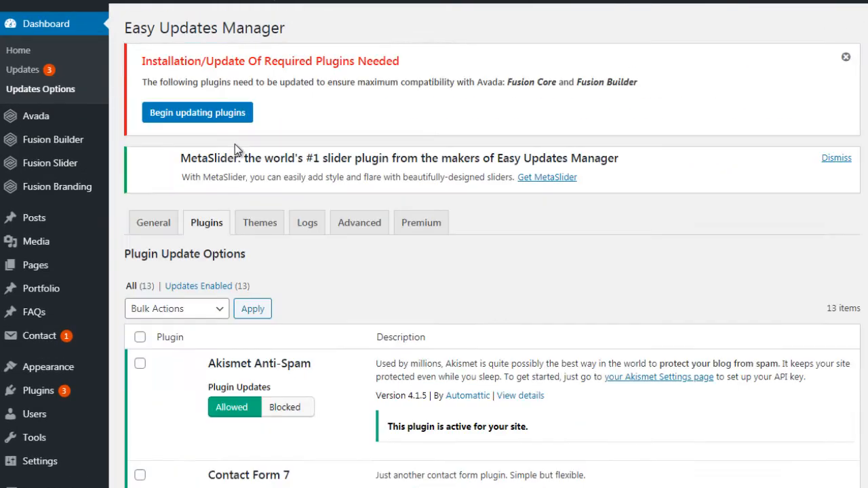
{"action": "scroll", "coordinate": [235, 143], "scroll_direction": "down", "scroll_amount": 3}
{"action": "scroll", "coordinate": [492, 245], "scroll_direction": "down", "scroll_amount": 3}
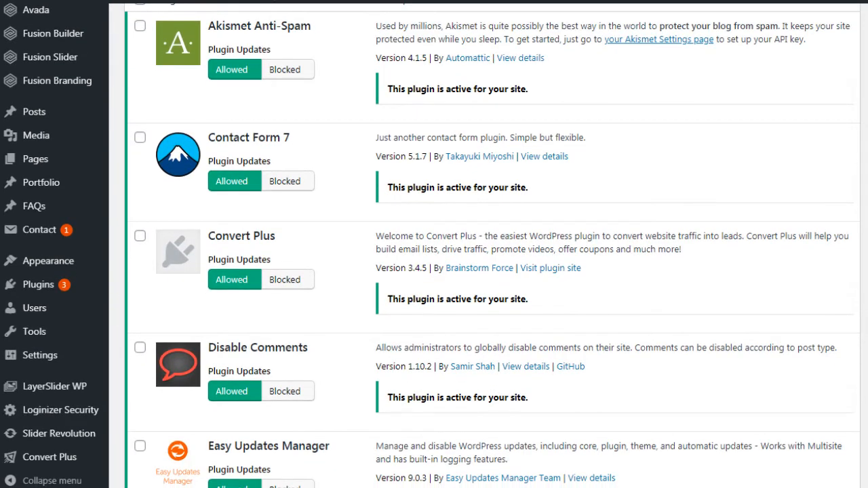
{"action": "scroll", "coordinate": [143, 179], "scroll_direction": "up", "scroll_amount": 5}
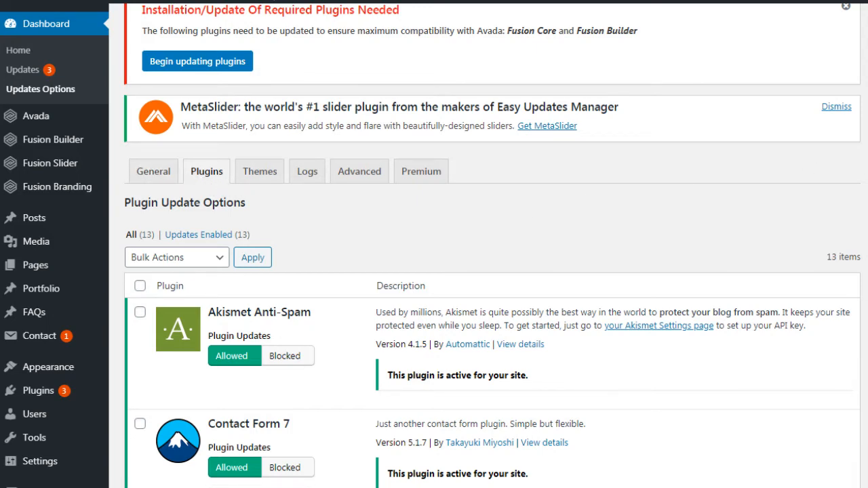
{"action": "scroll", "coordinate": [245, 80], "scroll_direction": "down", "scroll_amount": 5}
{"action": "scroll", "coordinate": [245, 80], "scroll_direction": "up", "scroll_amount": 1}
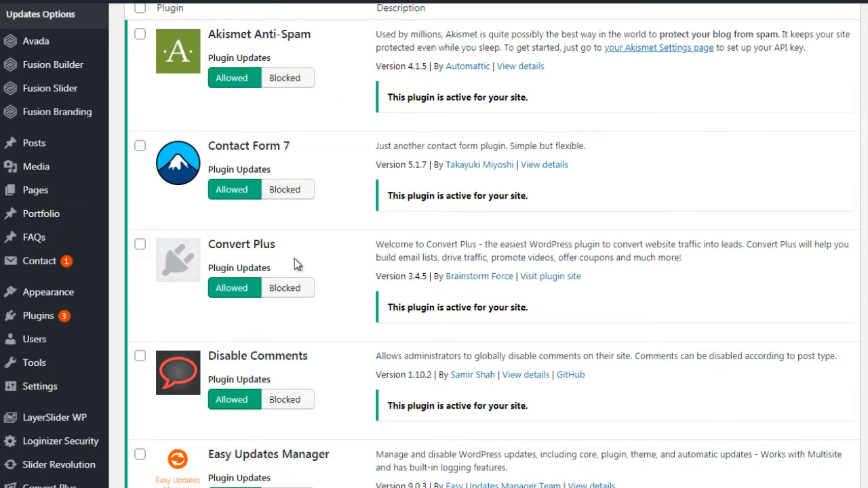
{"action": "left_click", "coordinate": [286, 287]}
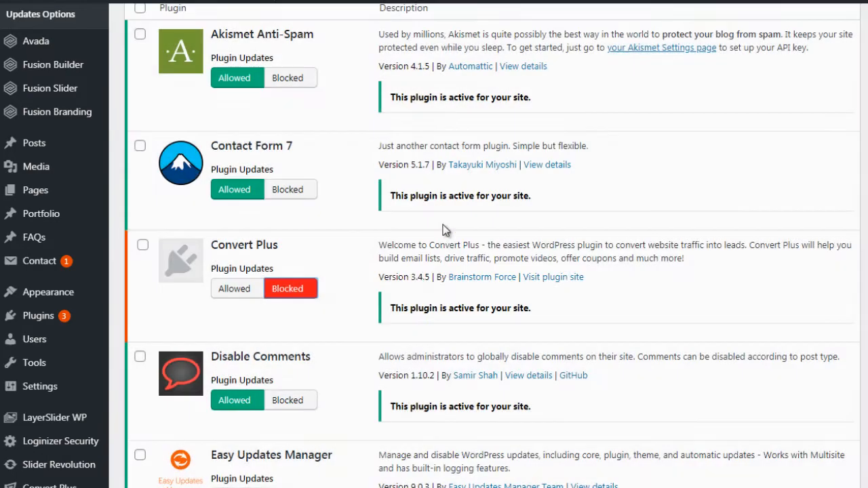
{"action": "left_click", "coordinate": [233, 288]}
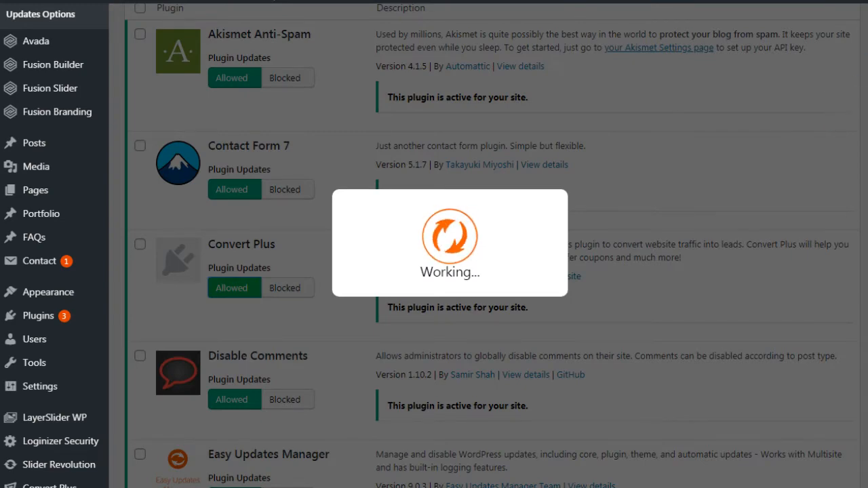
{"action": "scroll", "coordinate": [492, 244], "scroll_direction": "up", "scroll_amount": 5}
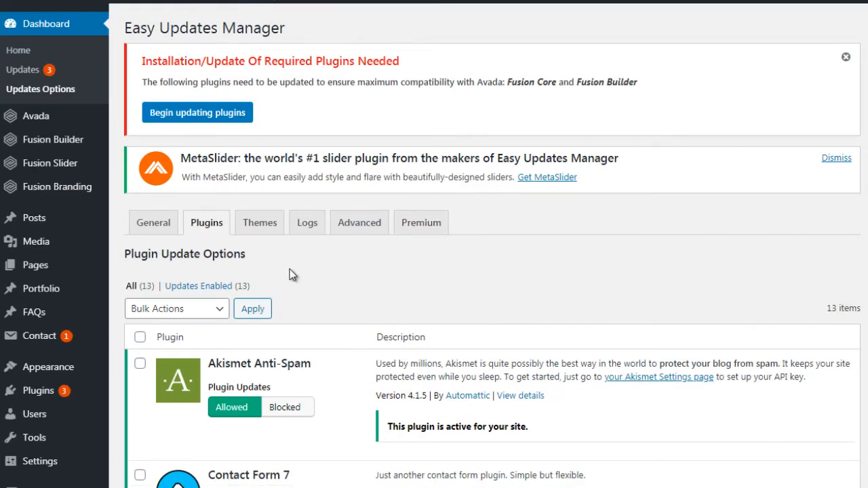
View the per-theme update options, and return to the general update settings to dismiss the plugin rating notice
{"action": "left_click", "coordinate": [263, 226]}
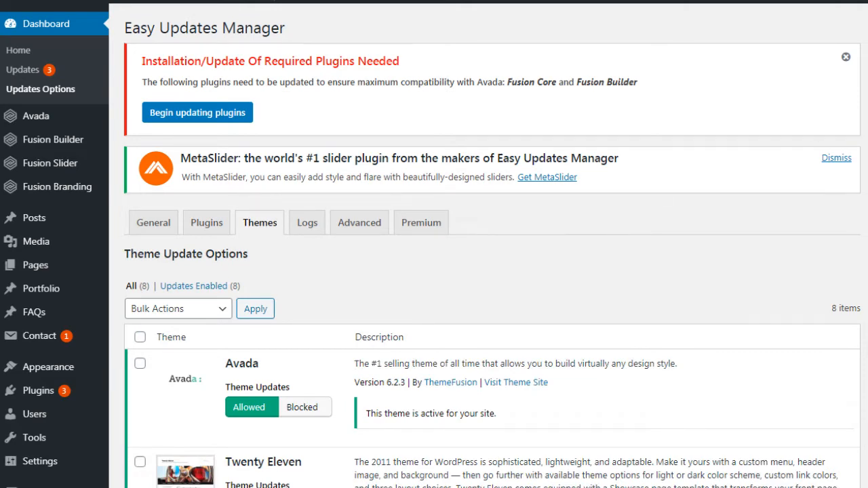
{"action": "scroll", "coordinate": [305, 136], "scroll_direction": "down", "scroll_amount": 3}
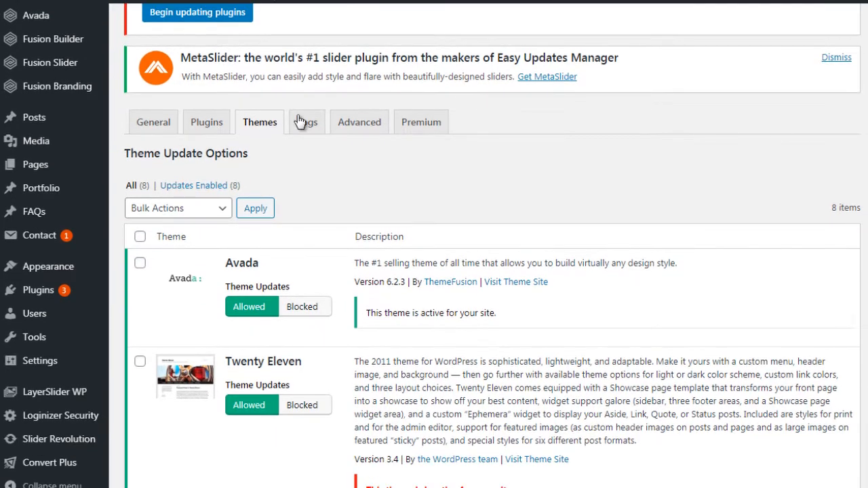
{"action": "left_click", "coordinate": [156, 121]}
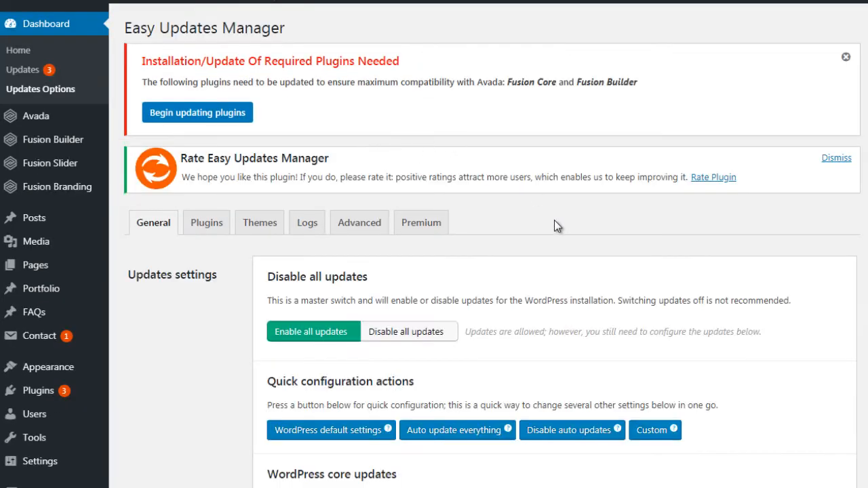
{"action": "left_click", "coordinate": [840, 158]}
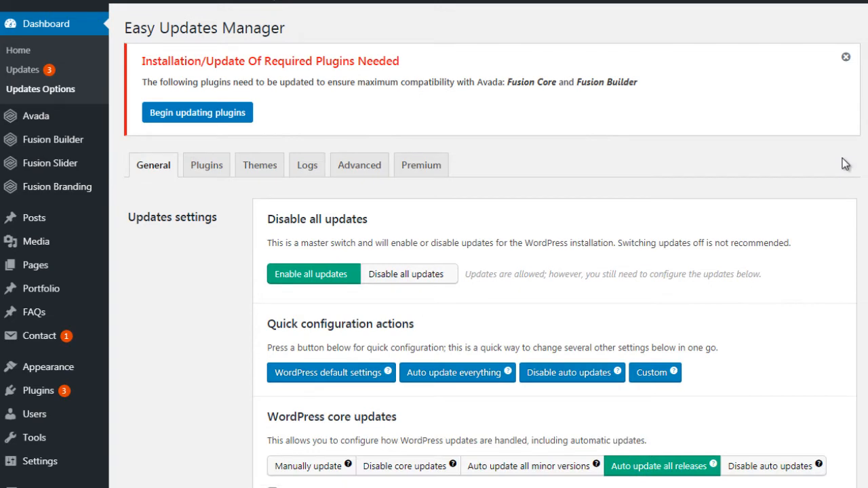
{"action": "scroll", "coordinate": [861, 145], "scroll_direction": "down", "scroll_amount": 2}
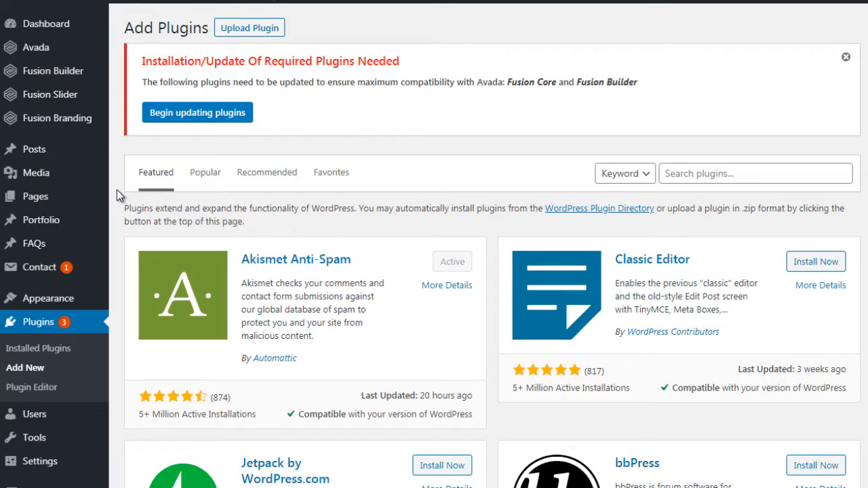
Find "WP Rollback" in the Add Plugins directory, install and activate it, and dismiss the Avada required-plugins notice
{"action": "left_click", "coordinate": [681, 173]}
{"action": "type", "text": "WP Rollback"}
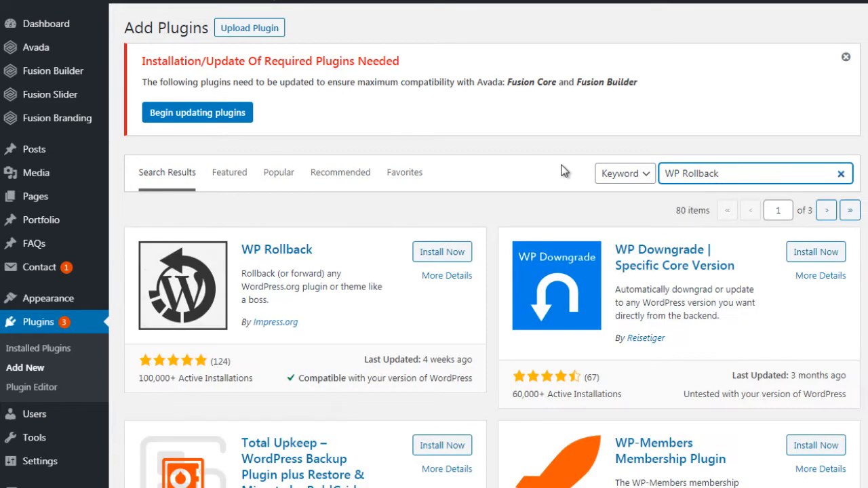
{"action": "left_click", "coordinate": [448, 255]}
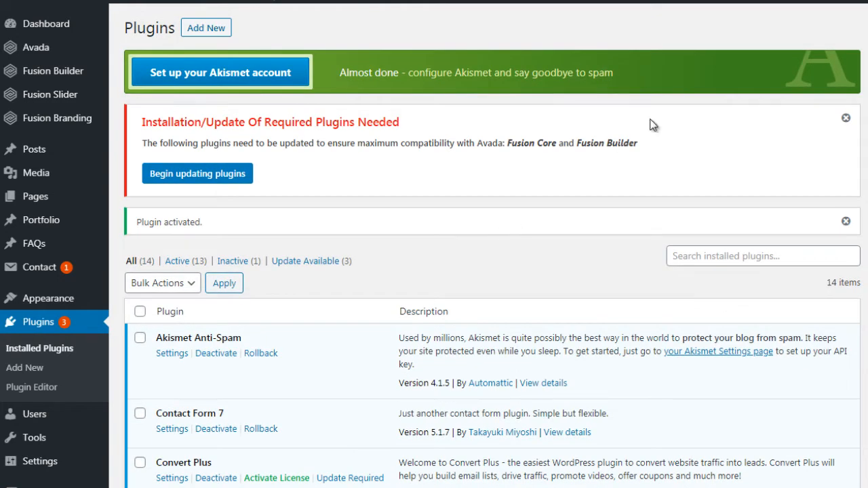
{"action": "left_click", "coordinate": [846, 118]}
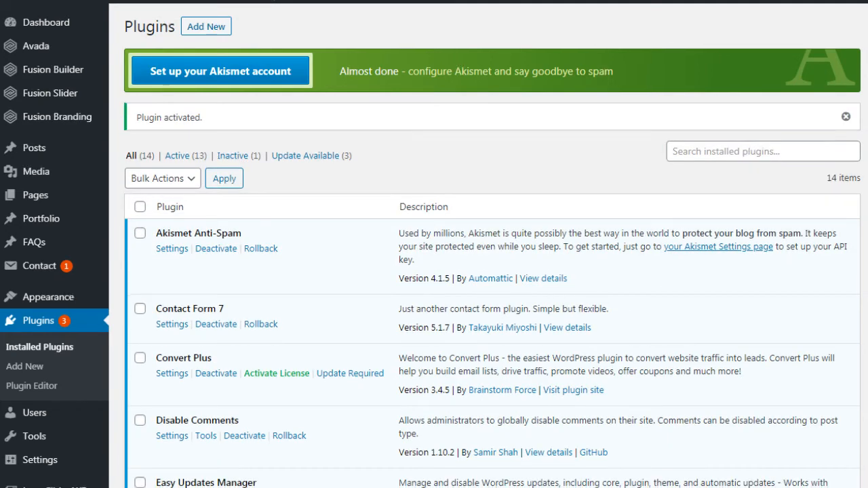
Look through the installed plugins list to check which plugins offer a Rollback option and which have updates available
{"action": "scroll", "coordinate": [435, 271], "scroll_direction": "down", "scroll_amount": 2}
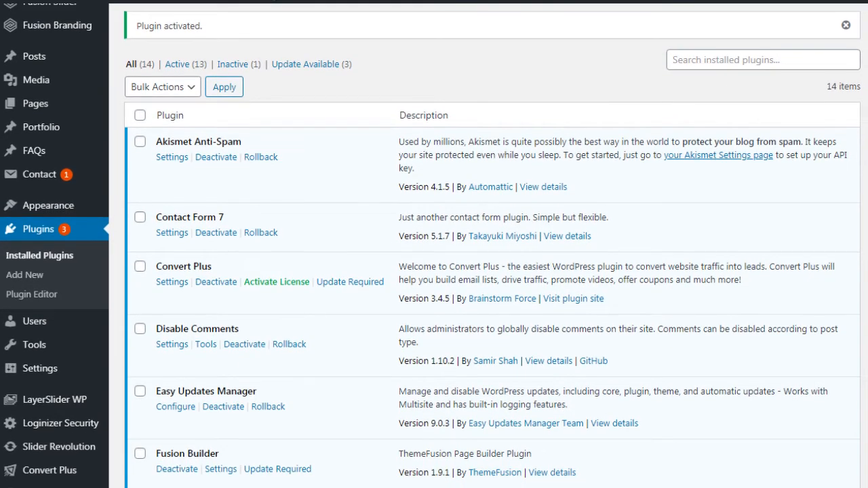
{"action": "scroll", "coordinate": [434, 271], "scroll_direction": "up", "scroll_amount": 1}
{"action": "scroll", "coordinate": [434, 272], "scroll_direction": "down", "scroll_amount": 1}
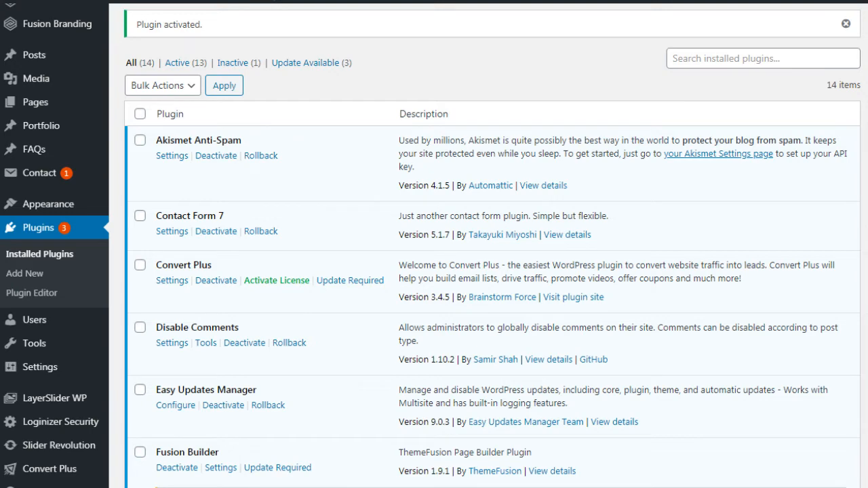
{"action": "scroll", "coordinate": [491, 272], "scroll_direction": "down", "scroll_amount": 4}
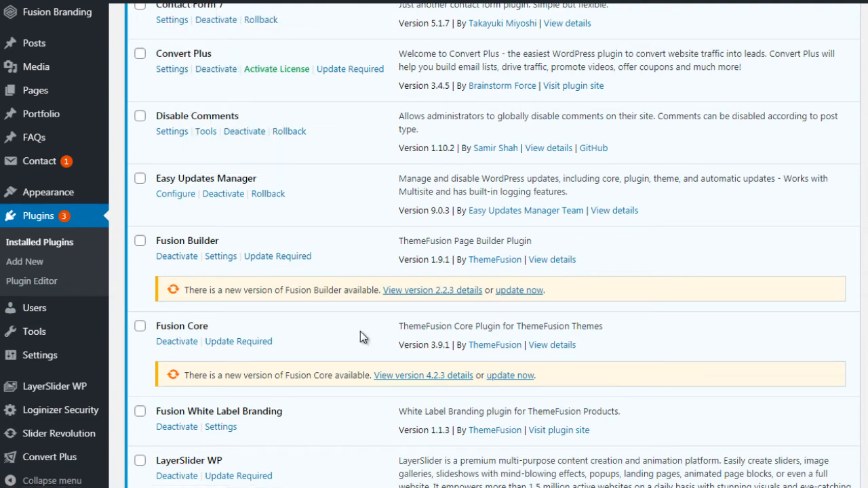
{"action": "scroll", "coordinate": [492, 272], "scroll_direction": "down", "scroll_amount": 6}
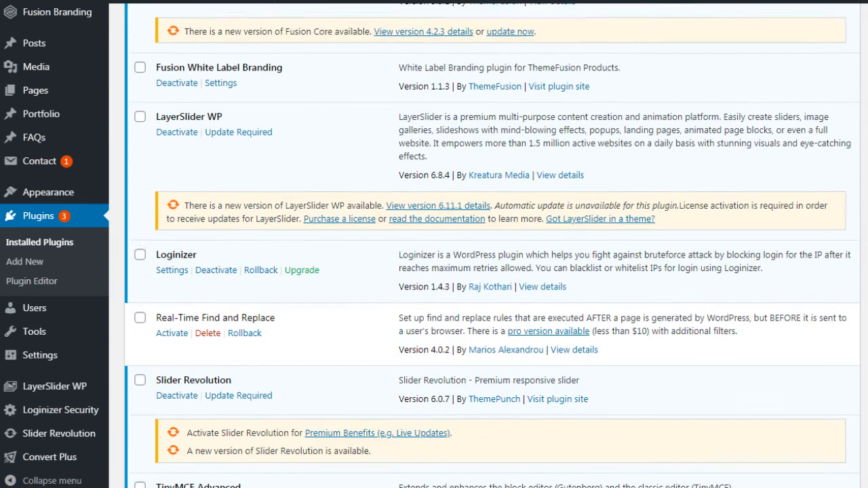
{"action": "scroll", "coordinate": [492, 271], "scroll_direction": "down", "scroll_amount": 3}
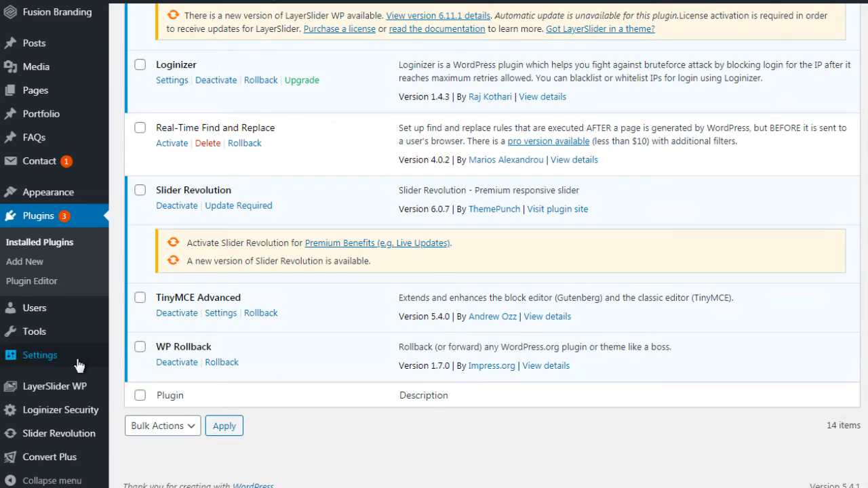
{"action": "mouse_move", "coordinate": [77, 362]}
{"action": "mouse_move", "coordinate": [78, 340]}
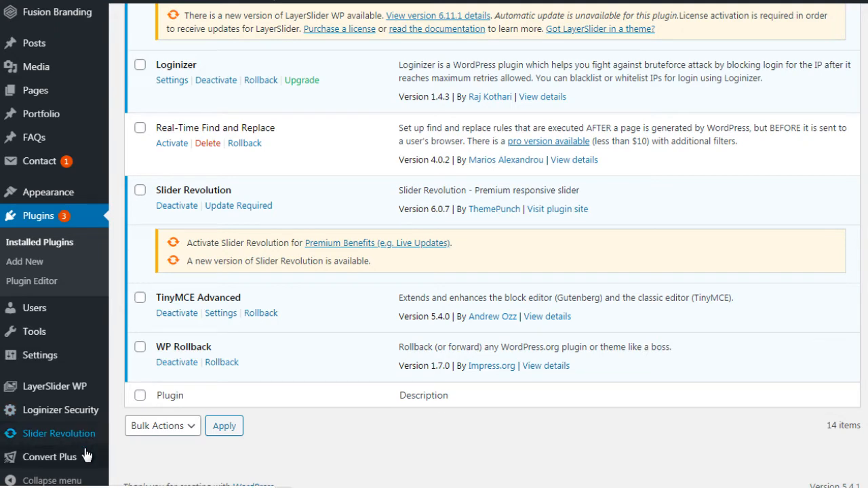
{"action": "mouse_move", "coordinate": [85, 455]}
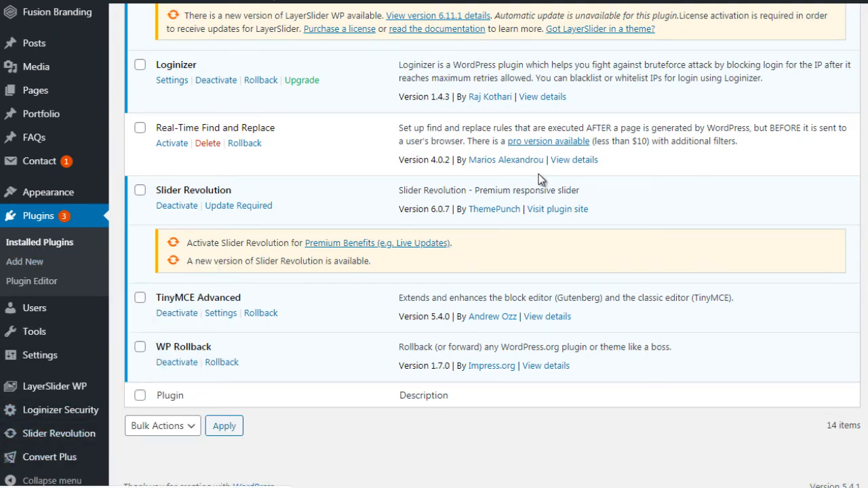
{"action": "scroll", "coordinate": [539, 180], "scroll_direction": "up", "scroll_amount": 15}
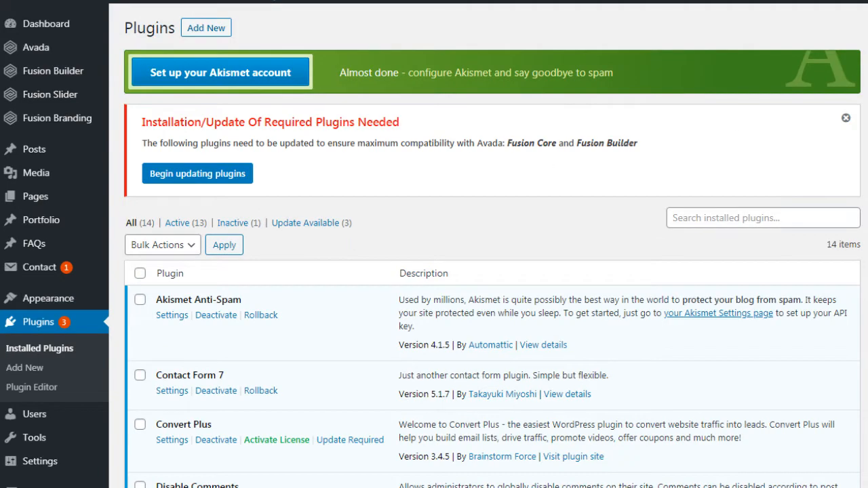
{"action": "scroll", "coordinate": [488, 271], "scroll_direction": "down", "scroll_amount": 7}
{"action": "scroll", "coordinate": [757, 211], "scroll_direction": "down", "scroll_amount": 1}
{"action": "scroll", "coordinate": [757, 211], "scroll_direction": "up", "scroll_amount": 4}
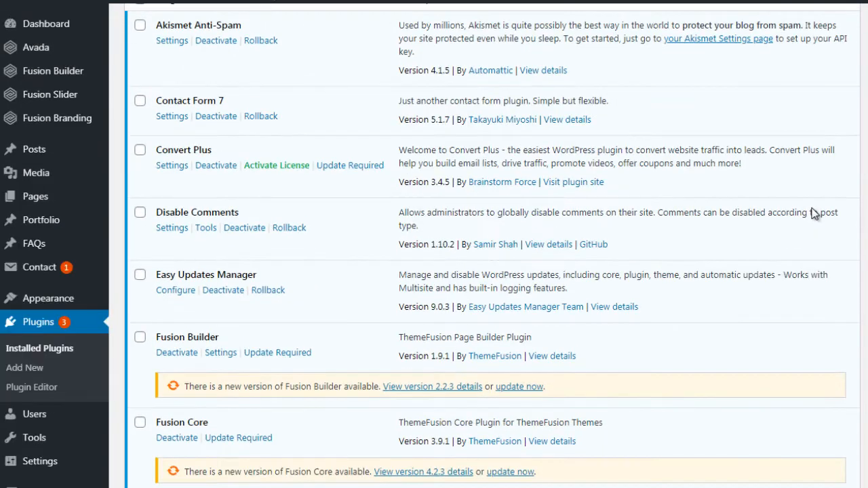
View the Akismet website and read the UpdraftPlus WordPress Backup Plugin page in the WordPress.org plugin directory
{"action": "left_click", "coordinate": [170, 291]}
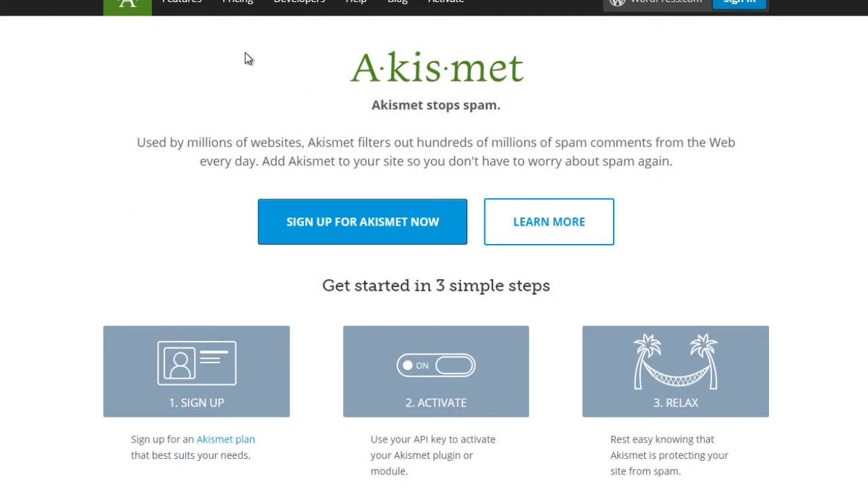
{"action": "left_click", "coordinate": [241, 4]}
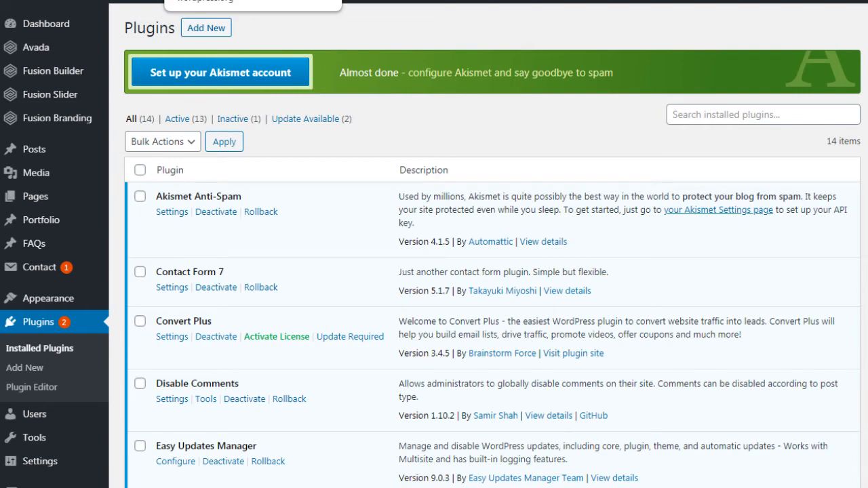
{"action": "left_click", "coordinate": [231, 0]}
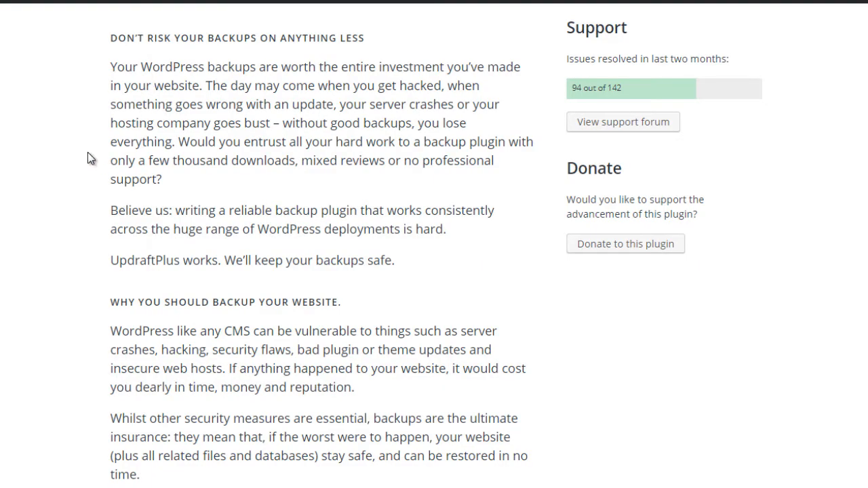
{"action": "scroll", "coordinate": [87, 152], "scroll_direction": "down", "scroll_amount": 5}
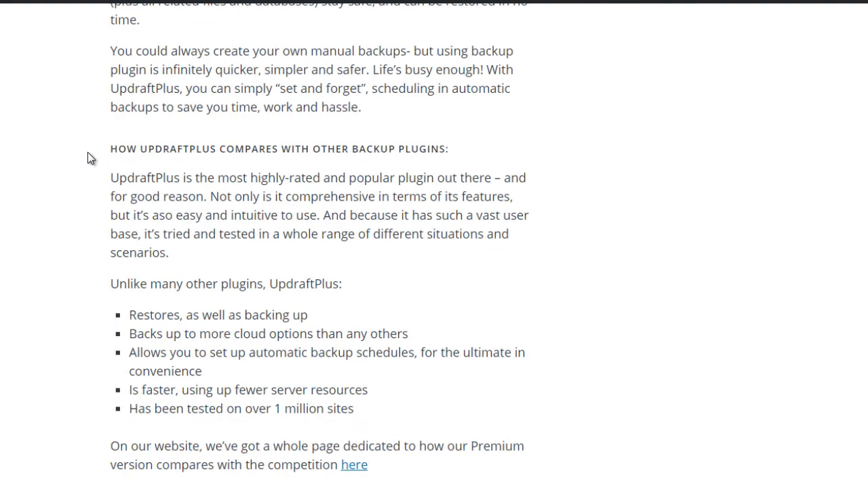
{"action": "scroll", "coordinate": [87, 152], "scroll_direction": "up", "scroll_amount": 10}
{"action": "scroll", "coordinate": [87, 153], "scroll_direction": "up", "scroll_amount": 6}
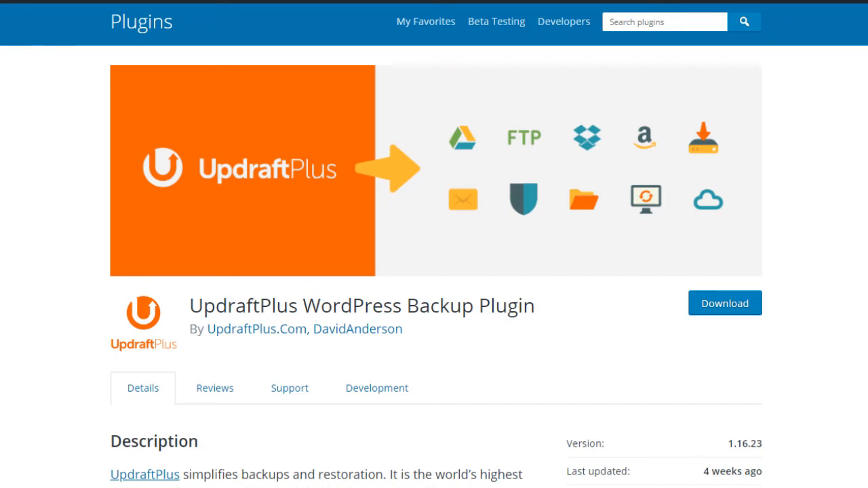
{"action": "scroll", "coordinate": [806, 79], "scroll_direction": "down", "scroll_amount": 1}
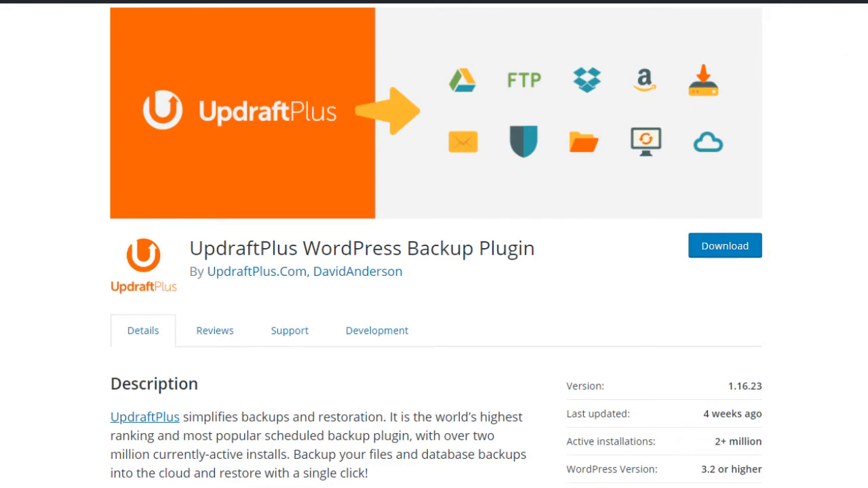
{"action": "scroll", "coordinate": [436, 246], "scroll_direction": "down", "scroll_amount": 1}
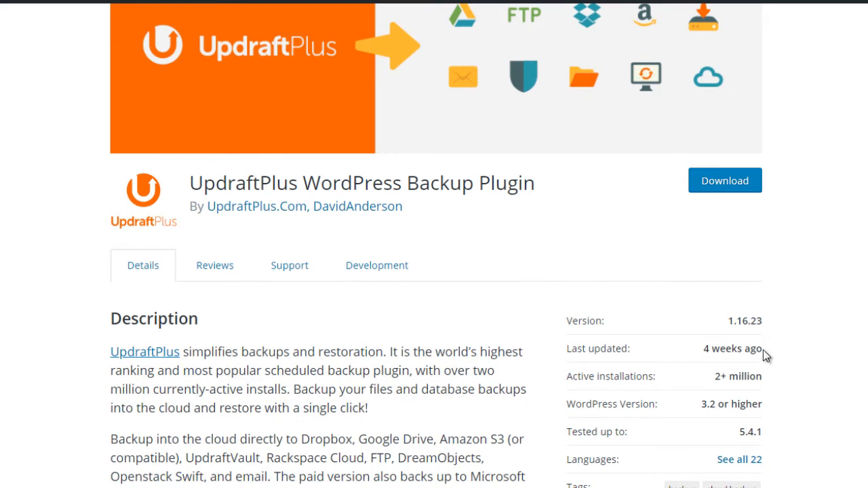
Copy the name "UpdraftPlus" from the plugin title on its WordPress.org page
{"action": "left_click_drag", "start_coordinate": [192, 183], "coordinate": [298, 183]}
{"action": "right_click", "coordinate": [275, 180]}
{"action": "left_click", "coordinate": [304, 196]}
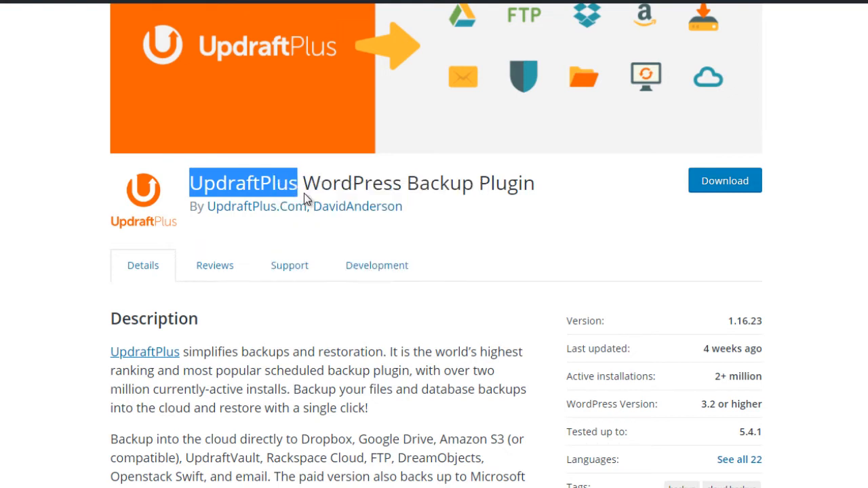
Open the UpdraftPlus.Com author link in a new tab, view the site, and return to the plugin page
{"action": "right_click", "coordinate": [302, 206]}
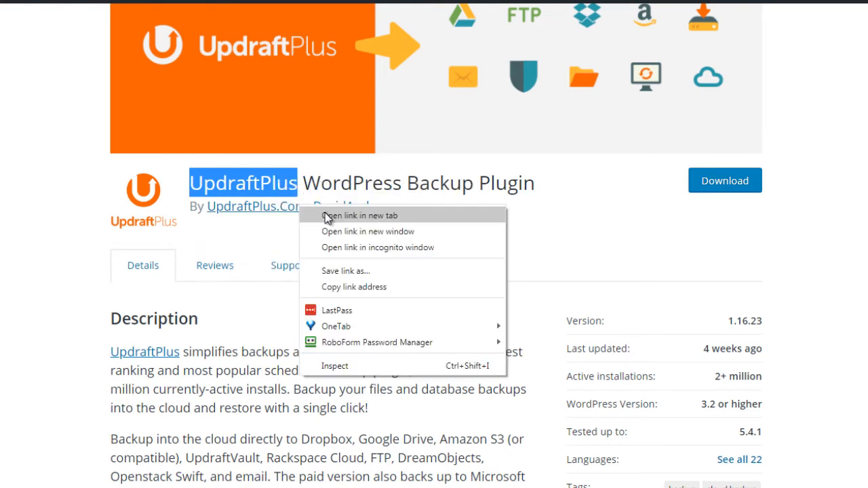
{"action": "left_click", "coordinate": [326, 215]}
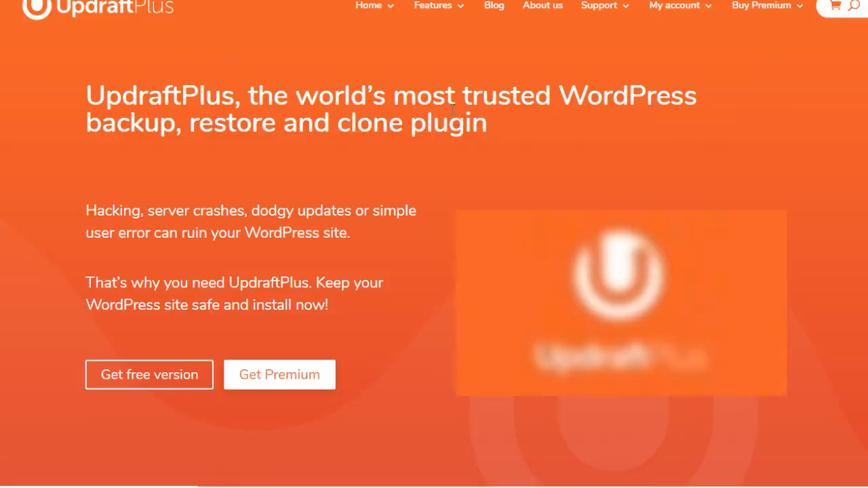
{"action": "mouse_move", "coordinate": [453, 115]}
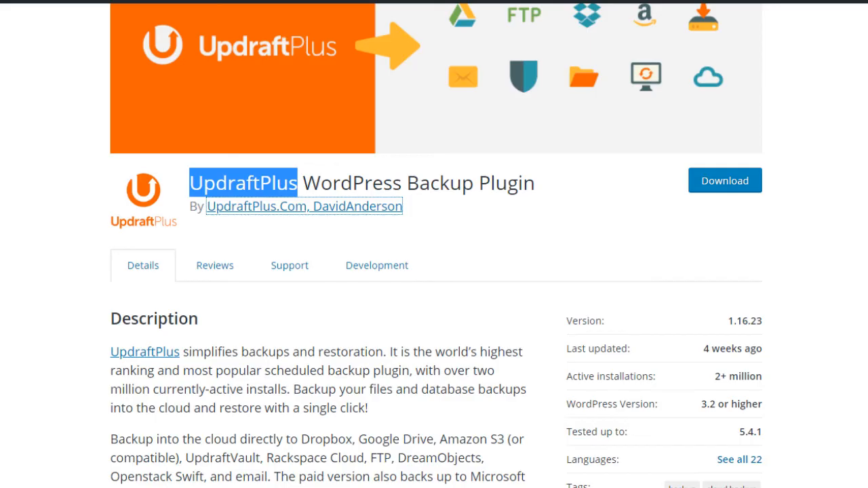
{"action": "left_click", "coordinate": [83, 206]}
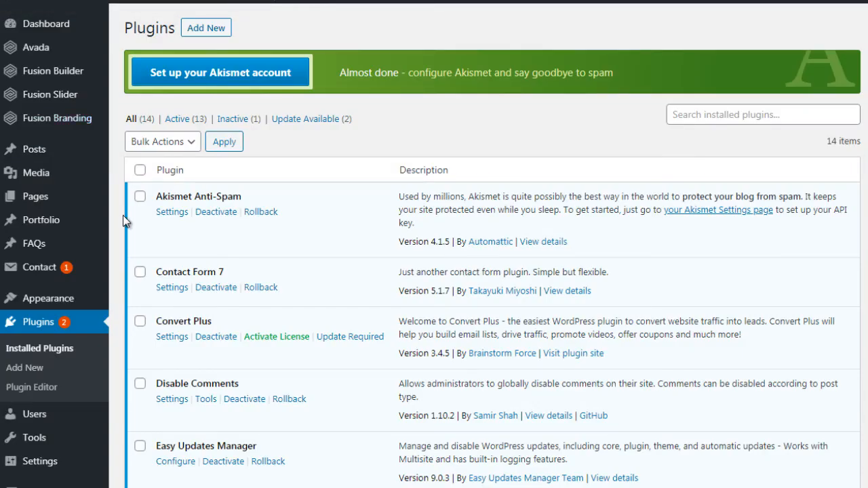
Find "UpdraftPlus" in the Add Plugins directory, and install and activate the UpdraftPlus WordPress Backup Plugin
{"action": "left_click", "coordinate": [207, 28]}
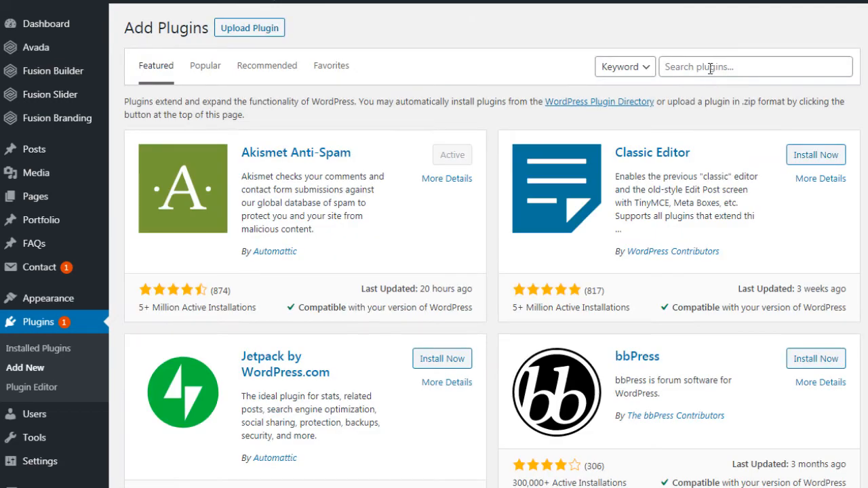
{"action": "left_click", "coordinate": [710, 67]}
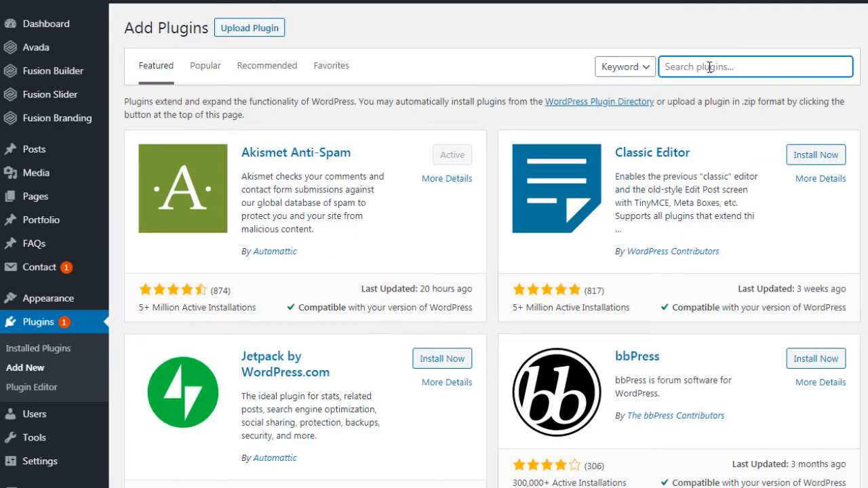
{"action": "key", "text": "ctrl+v"}
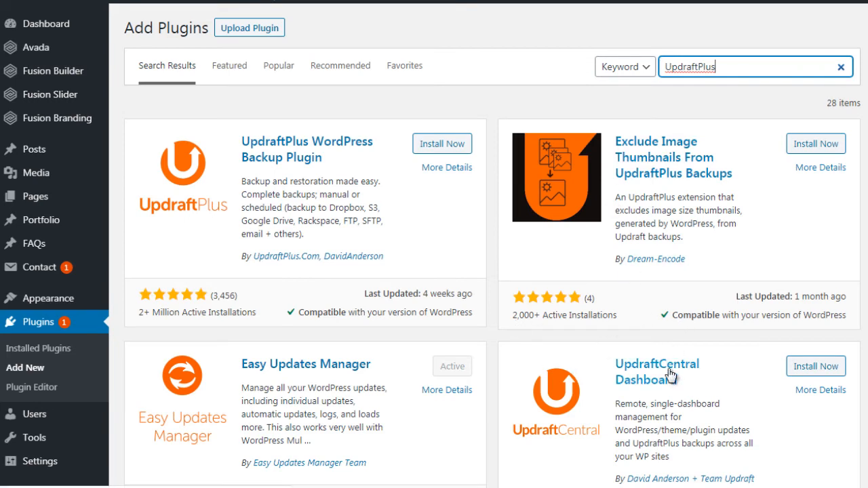
{"action": "left_click", "coordinate": [496, 277]}
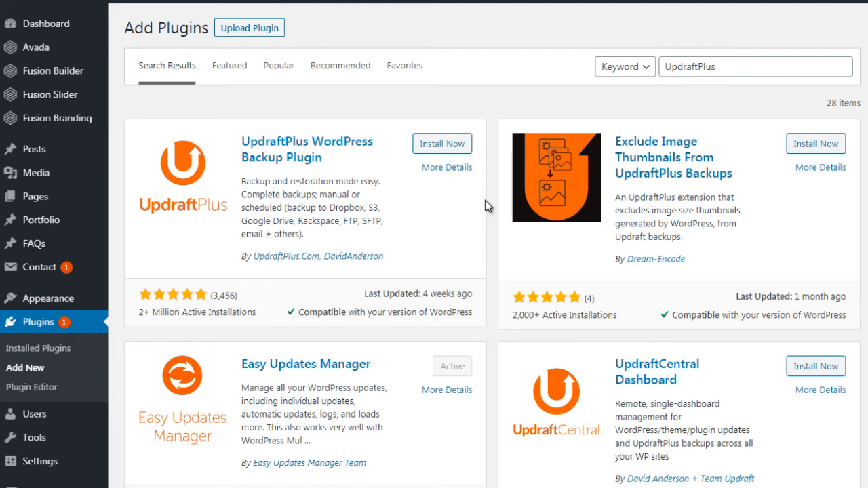
{"action": "left_click", "coordinate": [459, 145]}
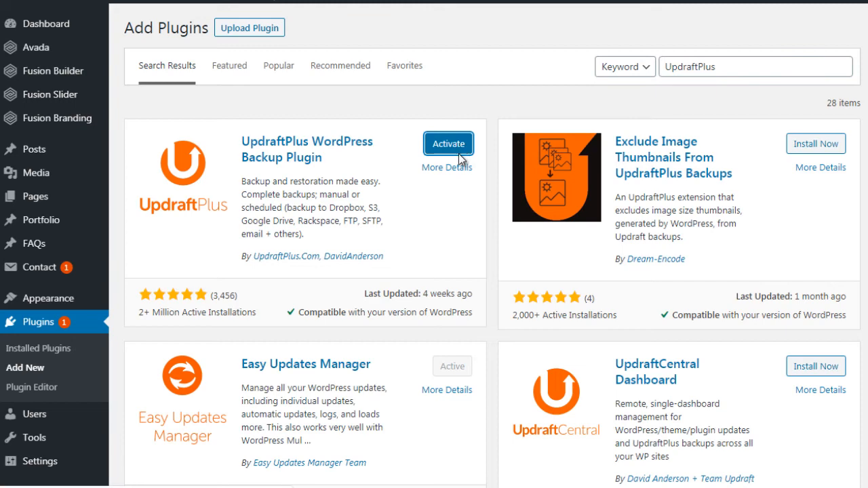
{"action": "left_click", "coordinate": [451, 143]}
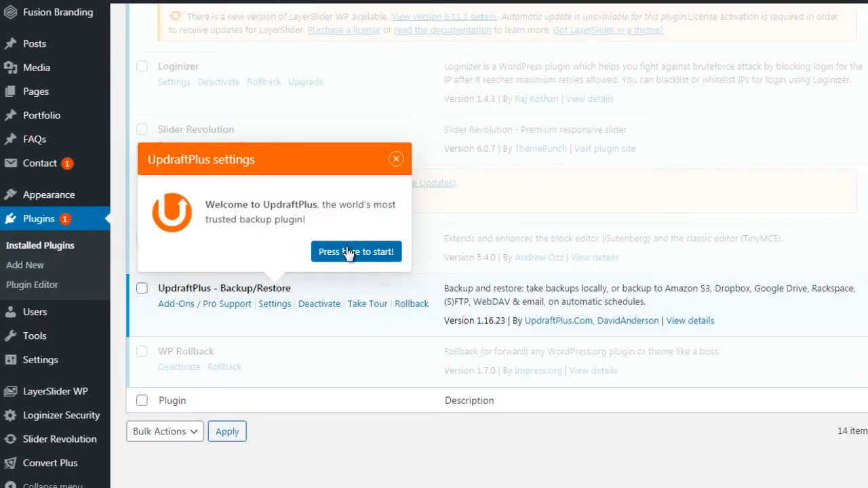
Open the UpdraftPlus backup page from the welcome prompt, close the first-backup tour, and look over the Backup / Restore overview
{"action": "left_click", "coordinate": [349, 253]}
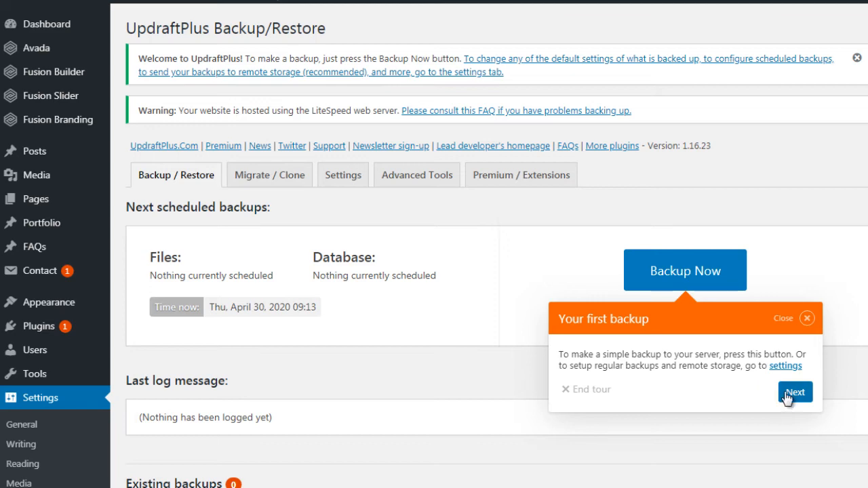
{"action": "left_click", "coordinate": [809, 319]}
{"action": "scroll", "coordinate": [810, 319], "scroll_direction": "down", "scroll_amount": 4}
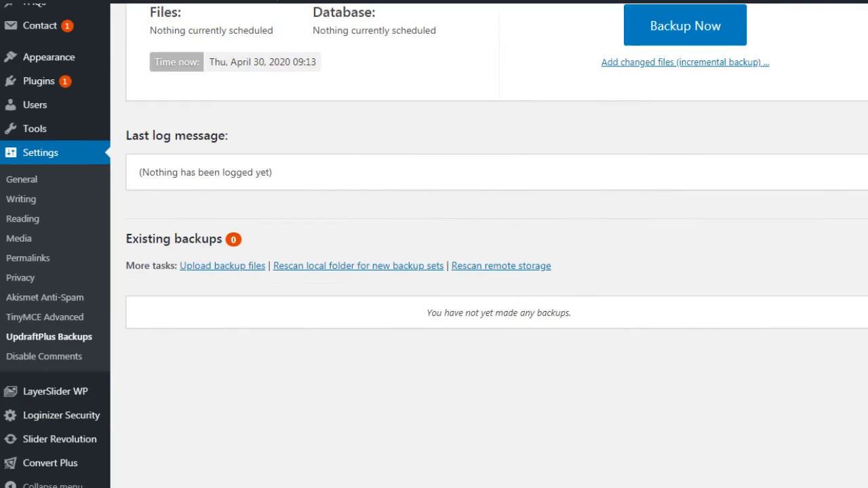
{"action": "scroll", "coordinate": [809, 319], "scroll_direction": "up", "scroll_amount": 4}
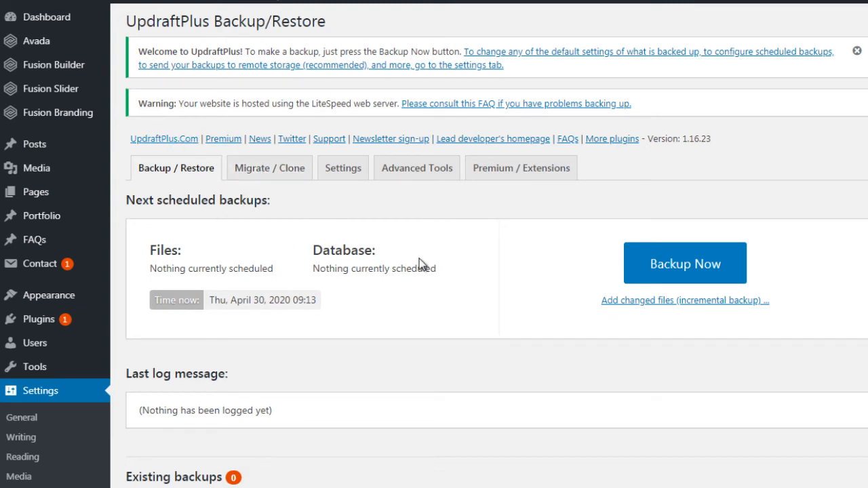
{"action": "scroll", "coordinate": [488, 271], "scroll_direction": "down", "scroll_amount": 2}
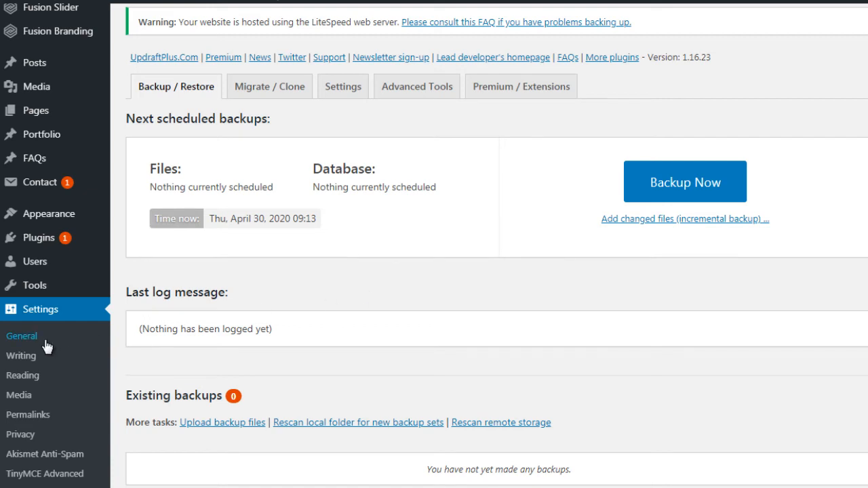
Open the UpdraftPlus settings and review the backup schedules, remote storage choices, included files, e-mail report and expert options
{"action": "left_click", "coordinate": [353, 92]}
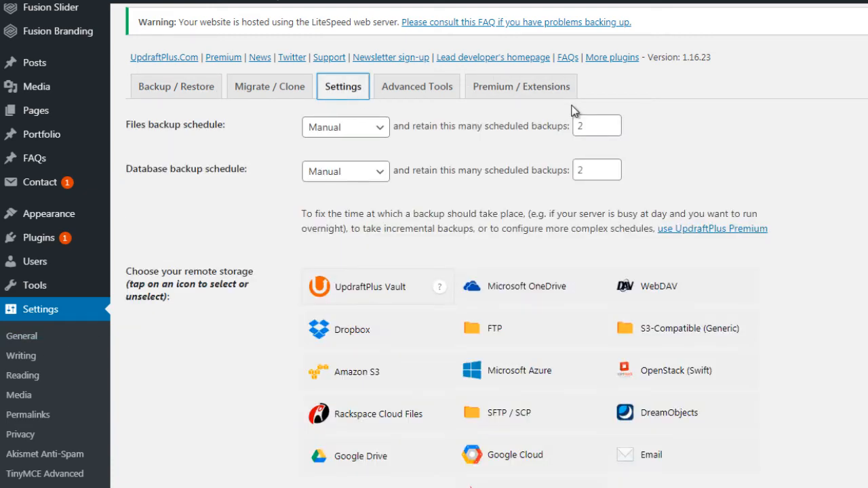
{"action": "scroll", "coordinate": [341, 116], "scroll_direction": "down", "scroll_amount": 3}
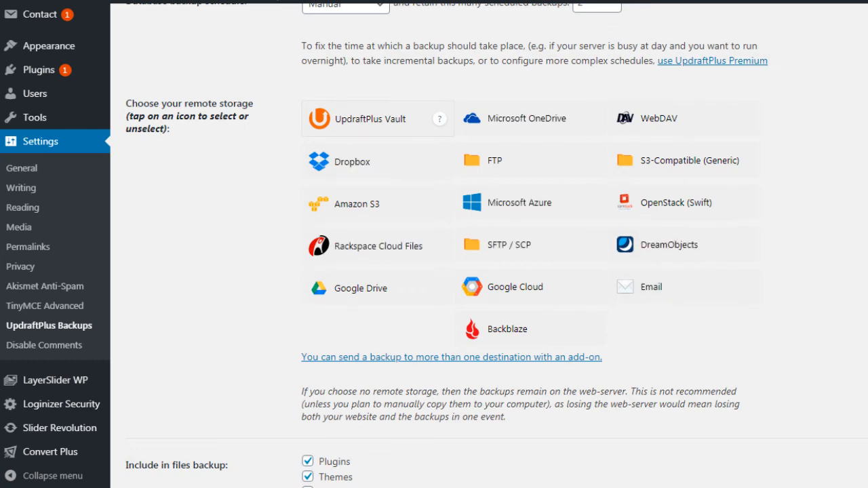
{"action": "scroll", "coordinate": [434, 244], "scroll_direction": "down", "scroll_amount": 5}
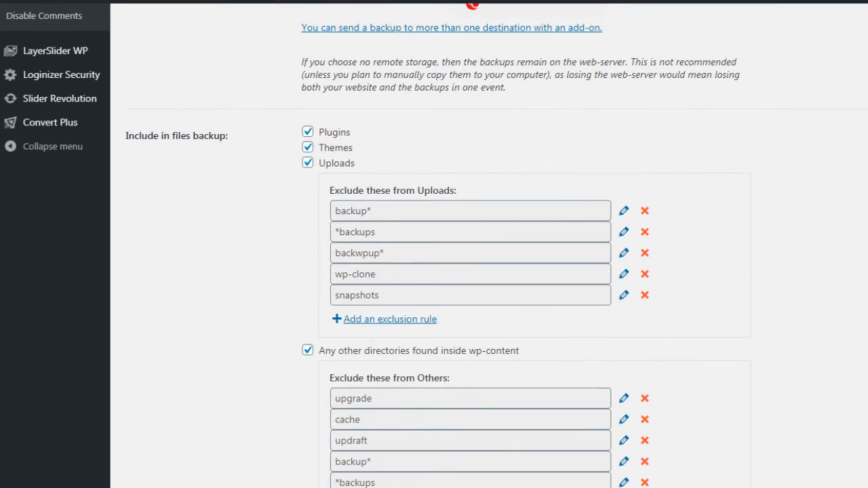
{"action": "scroll", "coordinate": [434, 245], "scroll_direction": "down", "scroll_amount": 2}
{"action": "scroll", "coordinate": [434, 244], "scroll_direction": "down", "scroll_amount": 6}
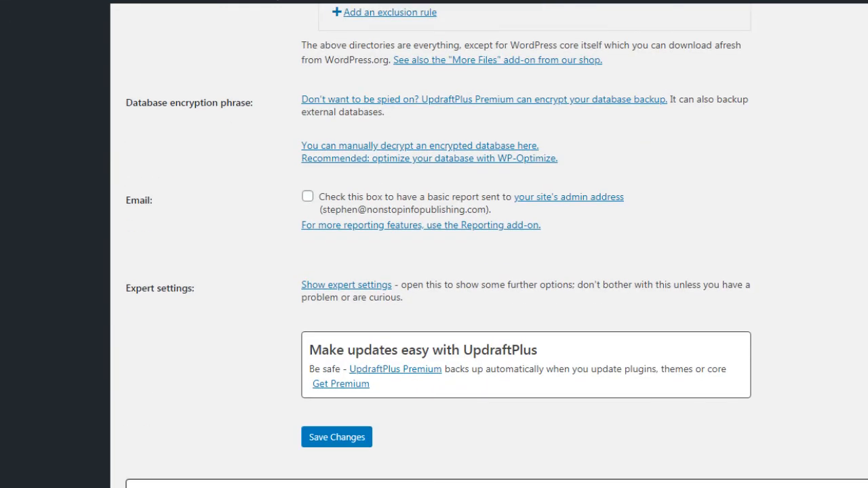
Set both the files backup schedule and the database backup schedule to Daily
{"action": "scroll", "coordinate": [434, 244], "scroll_direction": "up", "scroll_amount": 12}
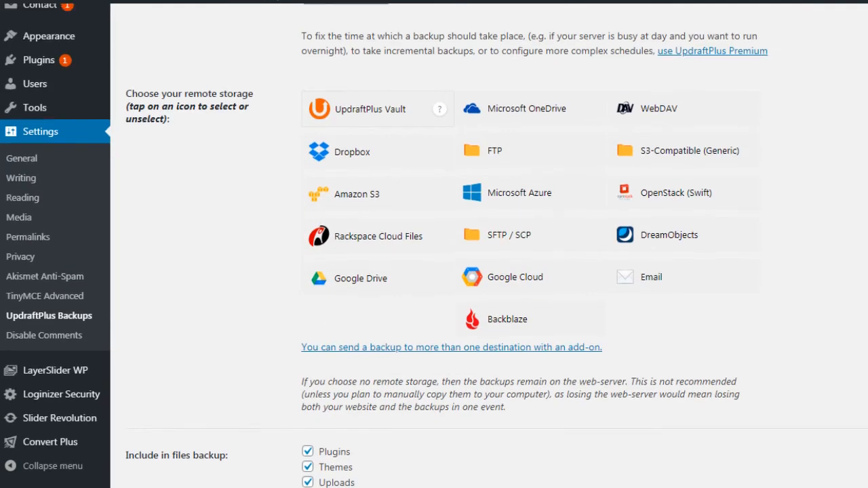
{"action": "scroll", "coordinate": [434, 244], "scroll_direction": "up", "scroll_amount": 3}
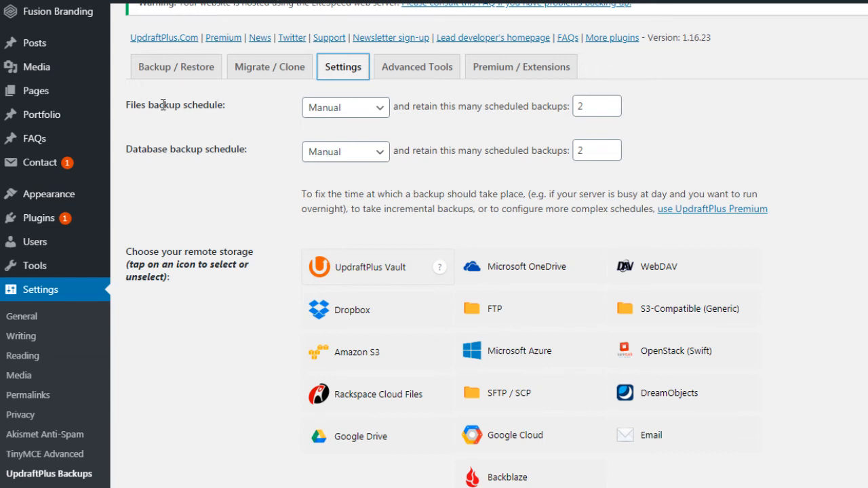
{"action": "left_click", "coordinate": [337, 111]}
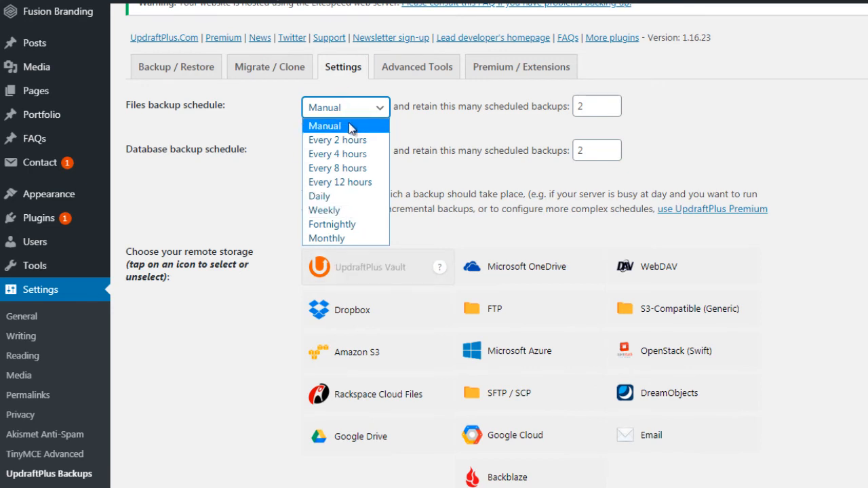
{"action": "left_click", "coordinate": [349, 140]}
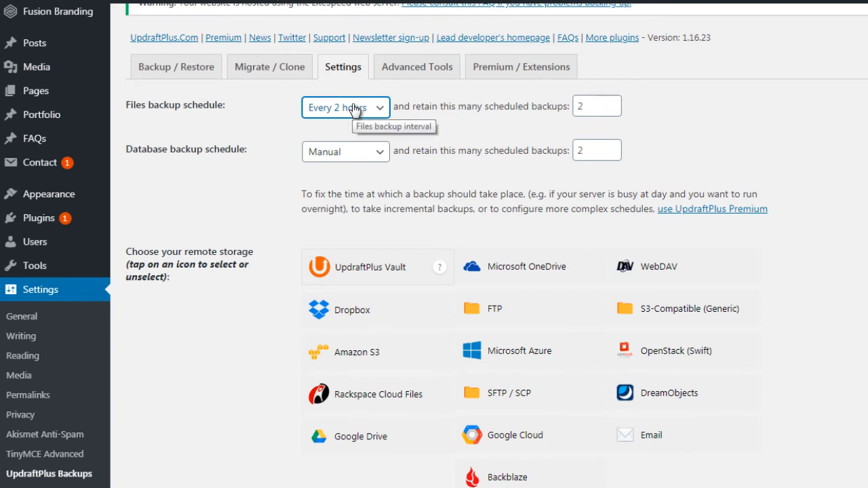
{"action": "left_click", "coordinate": [354, 111]}
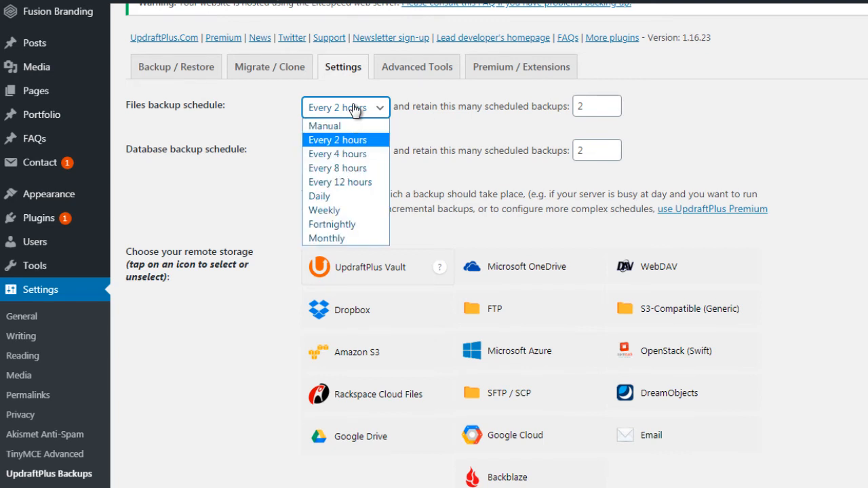
{"action": "left_click", "coordinate": [349, 201]}
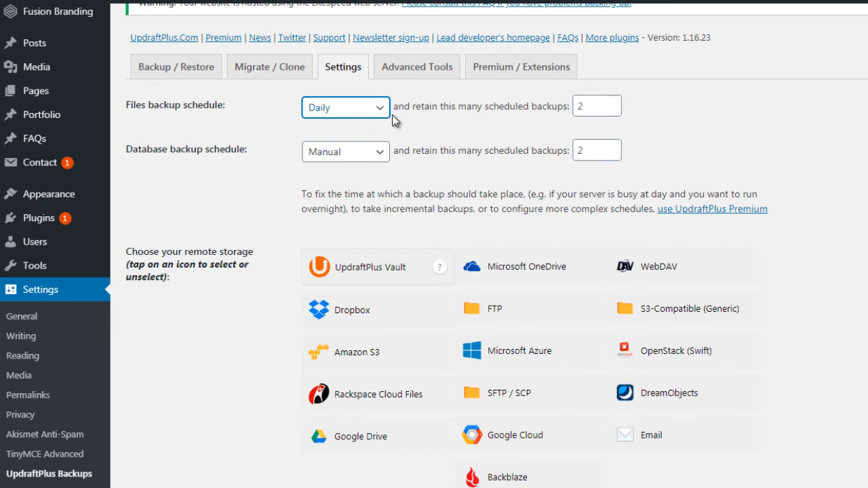
{"action": "left_click", "coordinate": [348, 156]}
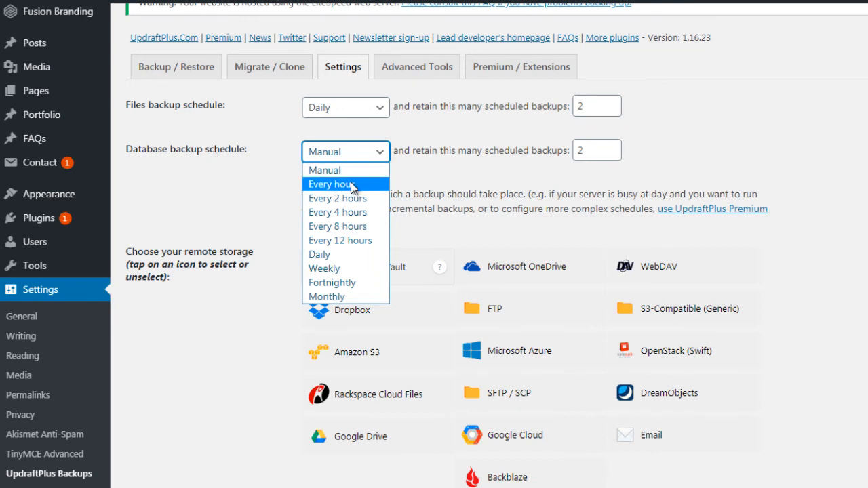
{"action": "left_click", "coordinate": [344, 254]}
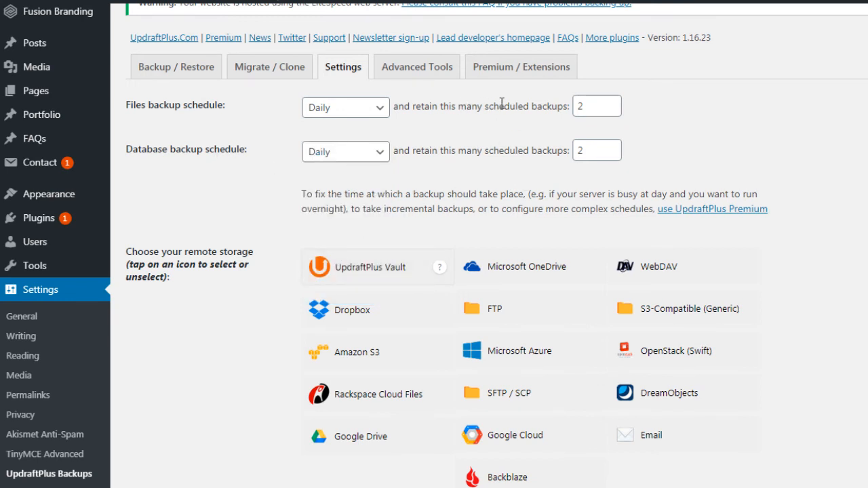
Set the number of scheduled file backups to retain to 10
{"action": "left_click", "coordinate": [572, 105]}
{"action": "double_click", "coordinate": [573, 106]}
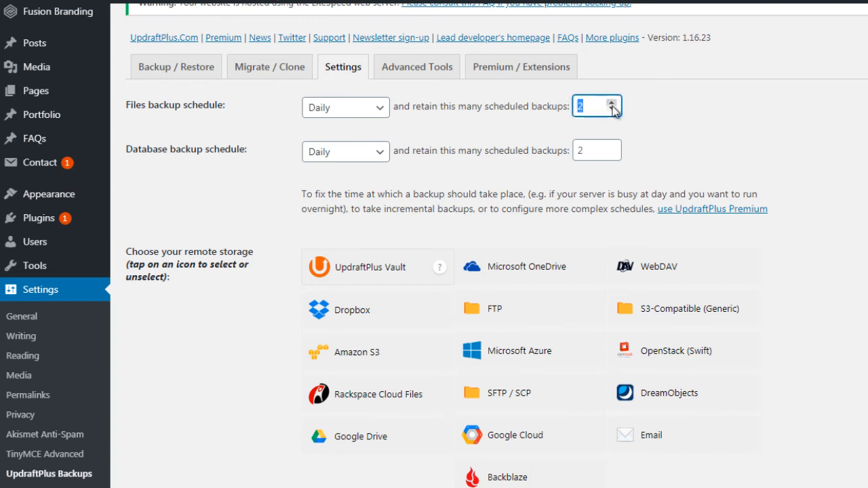
{"action": "type", "text": "10"}
{"action": "left_click", "coordinate": [654, 139]}
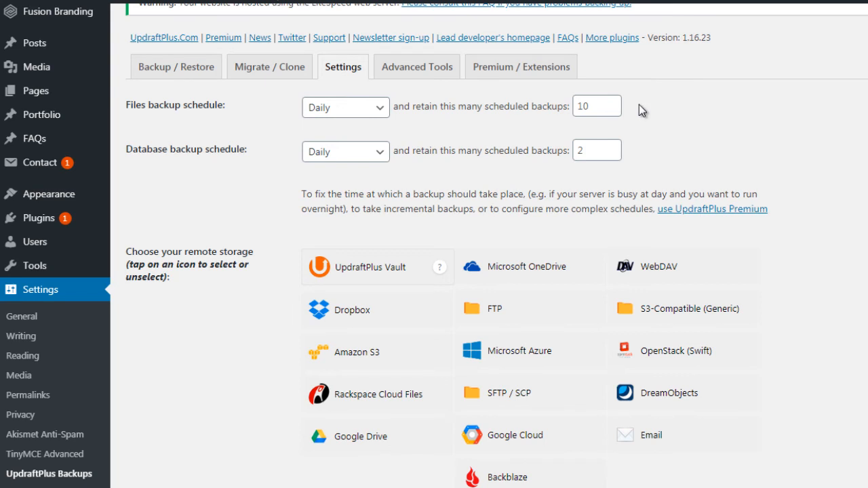
Set the number of retained scheduled backups to 5 for both files and database
{"action": "left_click_drag", "start_coordinate": [593, 107], "coordinate": [563, 106]}
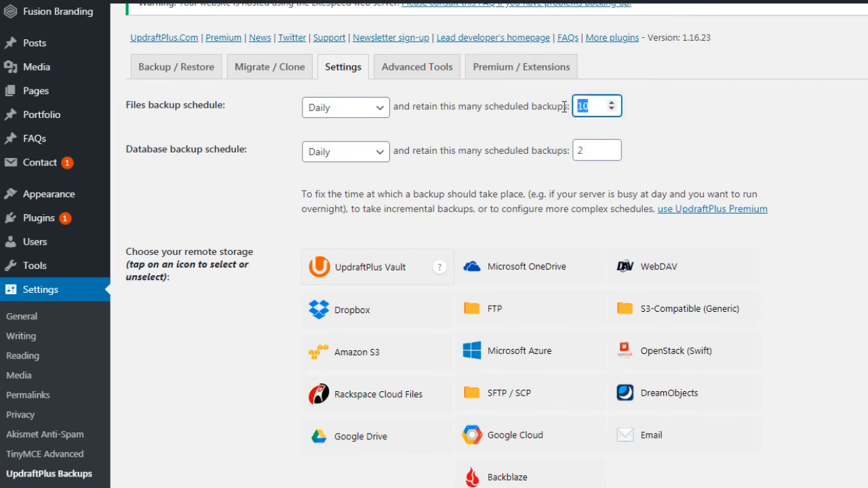
{"action": "type", "text": "5"}
{"action": "double_click", "coordinate": [591, 152]}
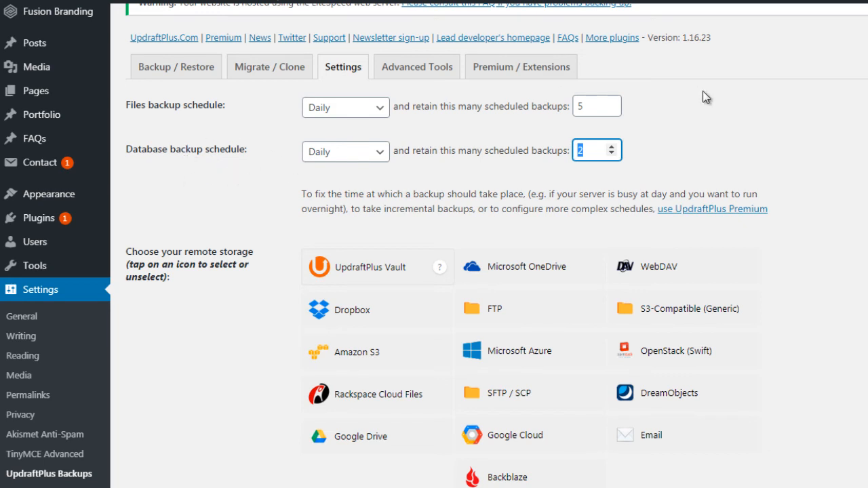
{"action": "type", "text": "5"}
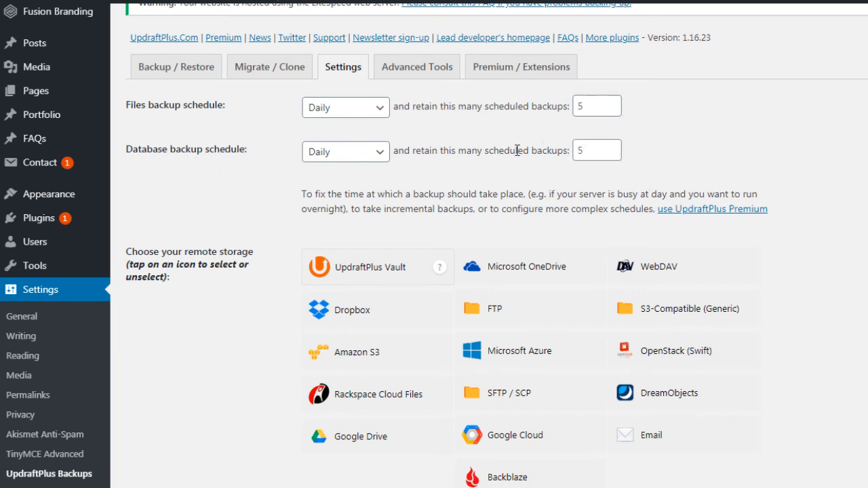
{"action": "left_click_drag", "start_coordinate": [583, 151], "coordinate": [570, 150]}
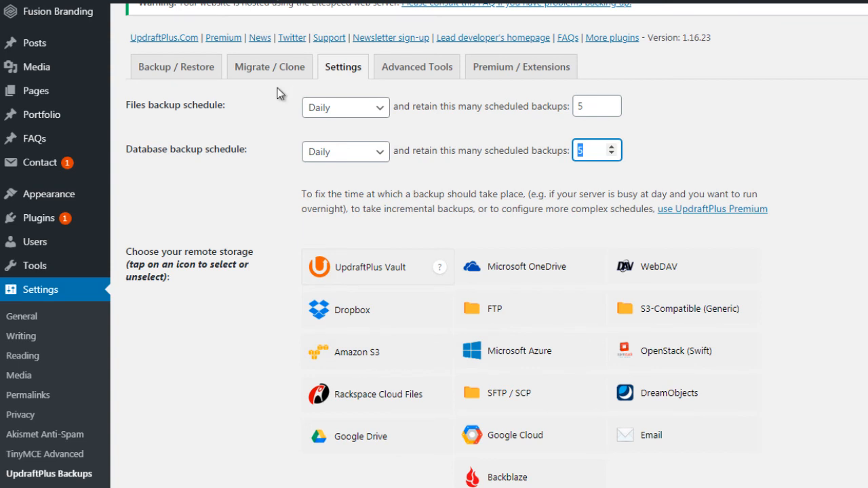
View the UpdraftPlus Premium feature comparison and return to the backup settings
{"action": "left_click", "coordinate": [512, 76]}
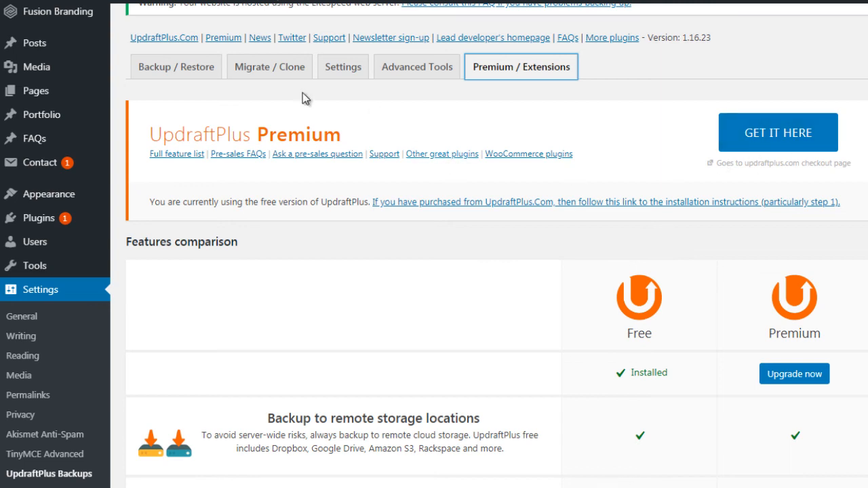
{"action": "left_click", "coordinate": [343, 76]}
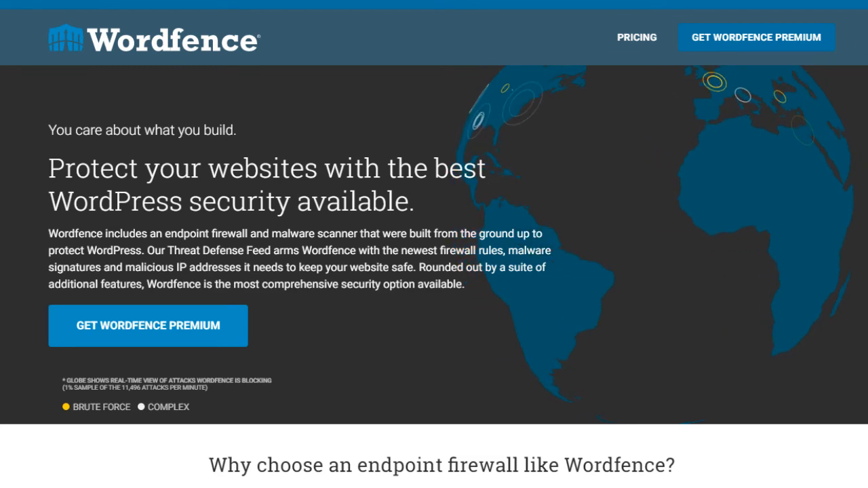
Review the firewall and security scanner information on the Wordfence site, open its pricing page in a new tab, and return to the UpdraftPlus settings
{"action": "scroll", "coordinate": [434, 276], "scroll_direction": "down", "scroll_amount": 2}
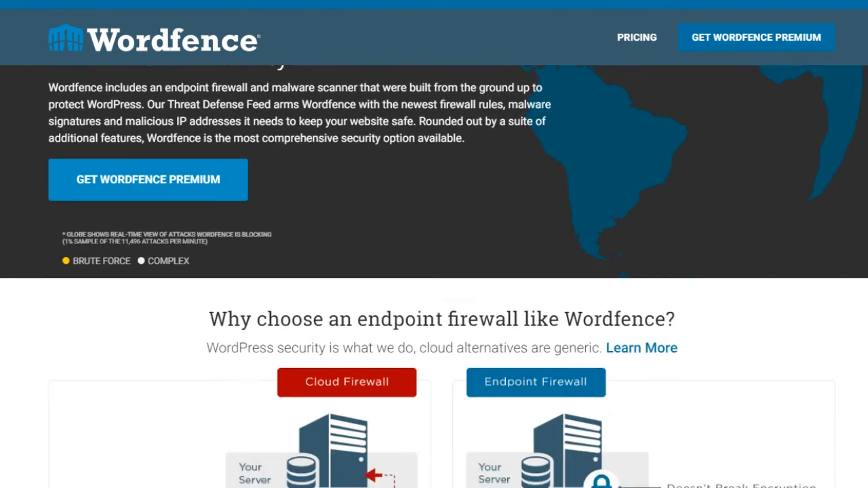
{"action": "scroll", "coordinate": [434, 277], "scroll_direction": "down", "scroll_amount": 4}
{"action": "scroll", "coordinate": [434, 277], "scroll_direction": "up", "scroll_amount": 1}
{"action": "scroll", "coordinate": [434, 277], "scroll_direction": "down", "scroll_amount": 1}
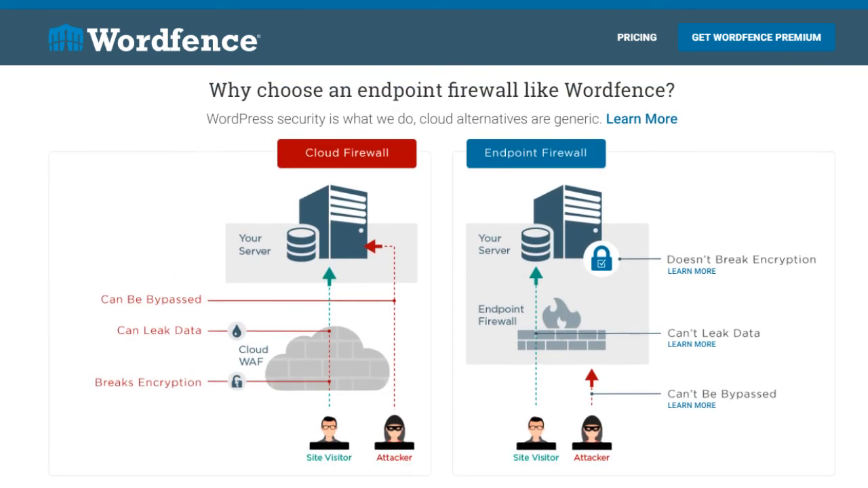
{"action": "scroll", "coordinate": [434, 277], "scroll_direction": "down", "scroll_amount": 9}
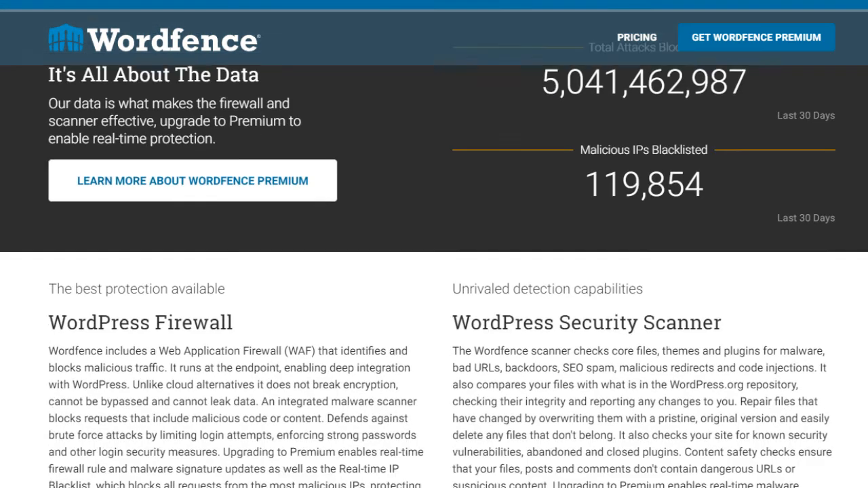
{"action": "scroll", "coordinate": [434, 276], "scroll_direction": "down", "scroll_amount": 3}
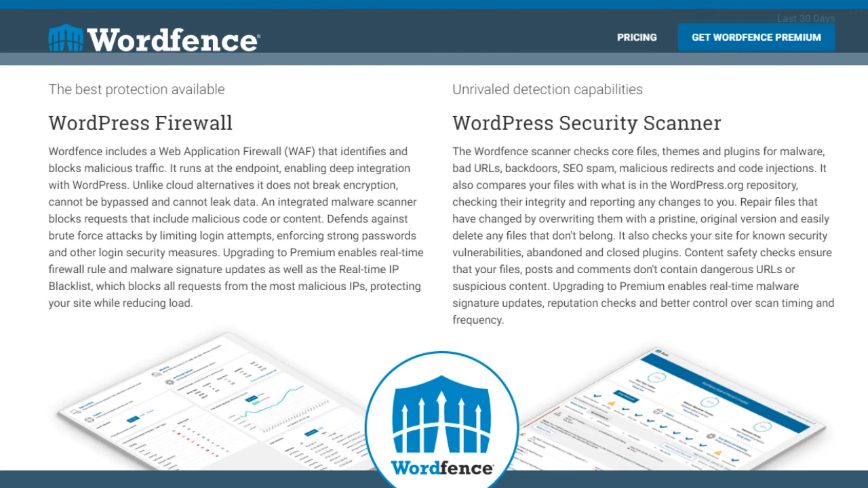
{"action": "scroll", "coordinate": [435, 277], "scroll_direction": "down", "scroll_amount": 1}
{"action": "scroll", "coordinate": [434, 277], "scroll_direction": "up", "scroll_amount": 1}
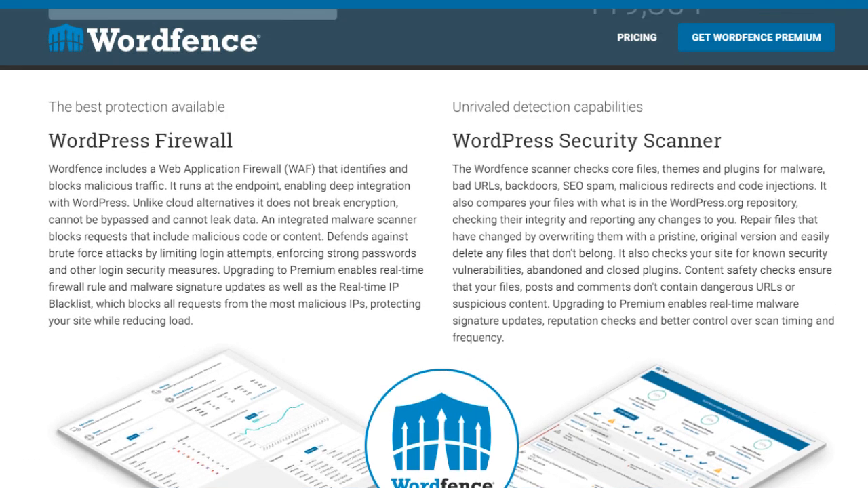
{"action": "scroll", "coordinate": [435, 276], "scroll_direction": "up", "scroll_amount": 1}
{"action": "right_click", "coordinate": [649, 40]}
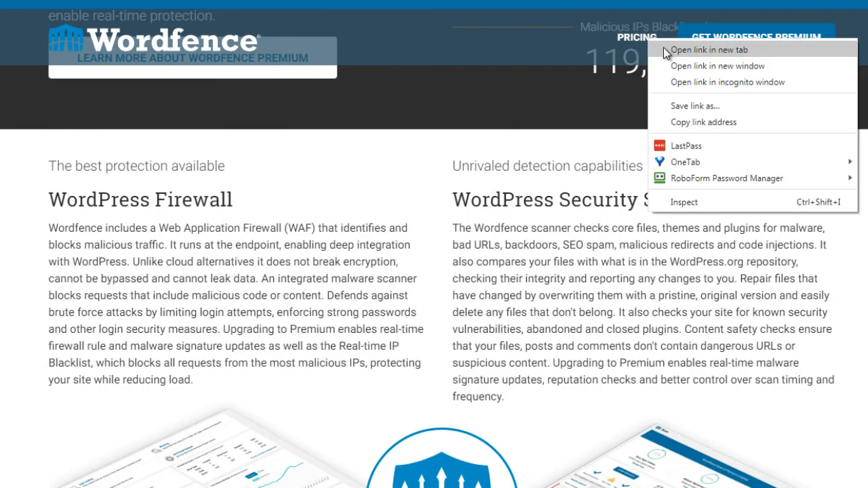
{"action": "left_click", "coordinate": [665, 49]}
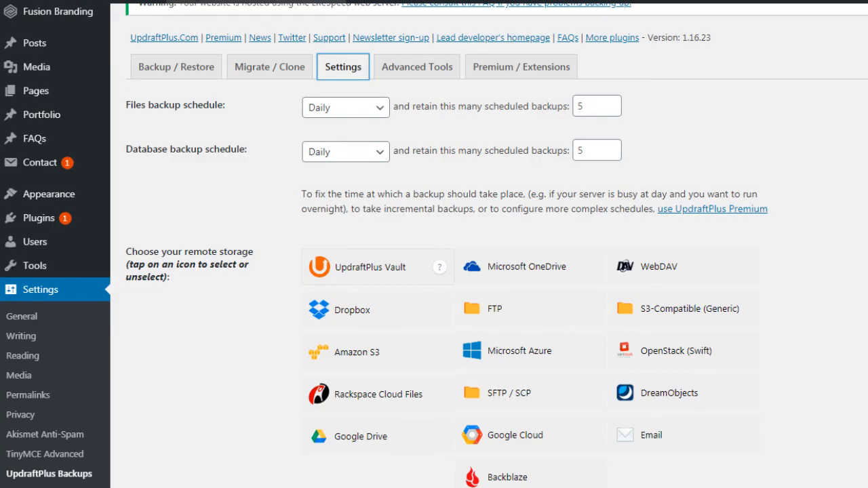
{"action": "left_click", "coordinate": [206, 198]}
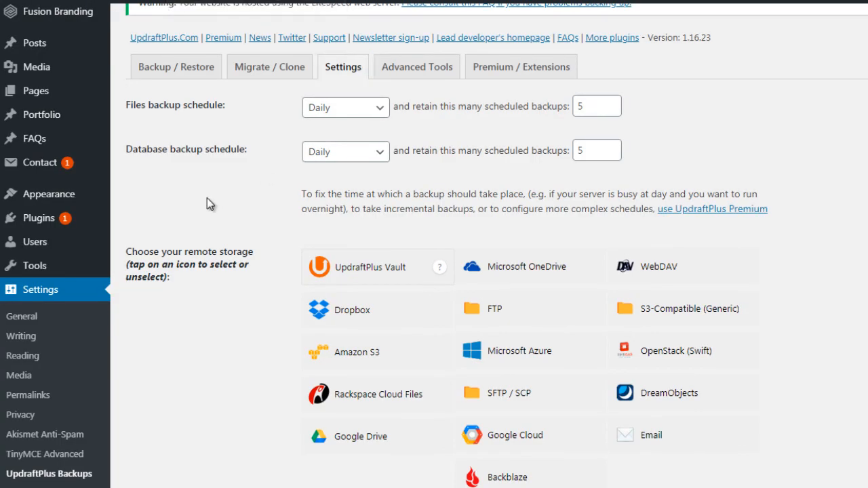